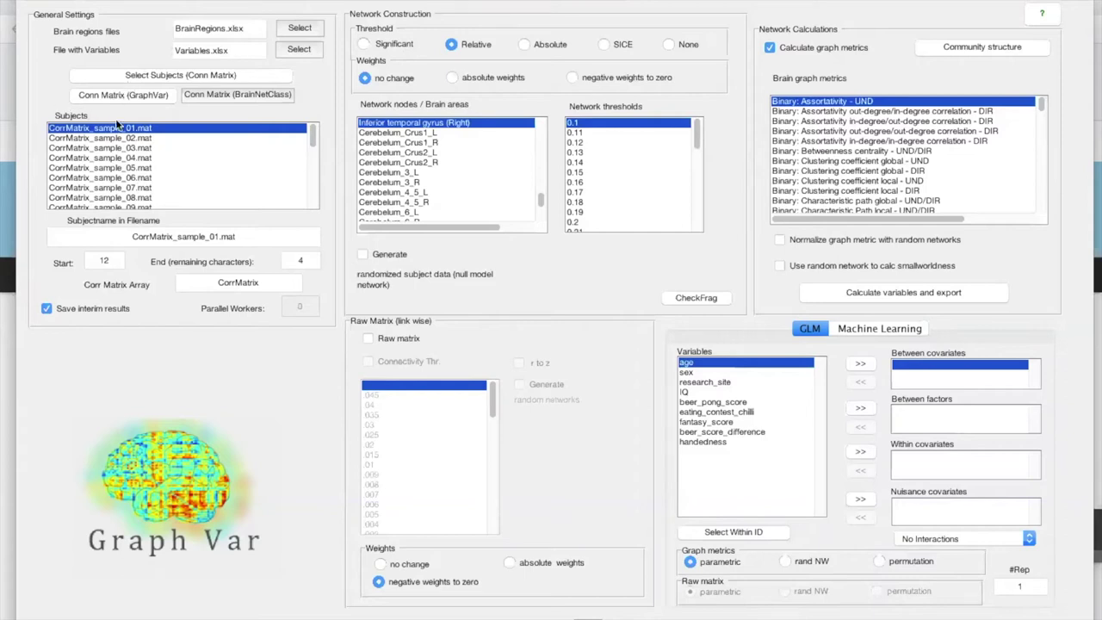
Step: Show the GraphVar connectivity matrix generation settings and read the help text for the Sliding Windows option
left_click(125, 95)
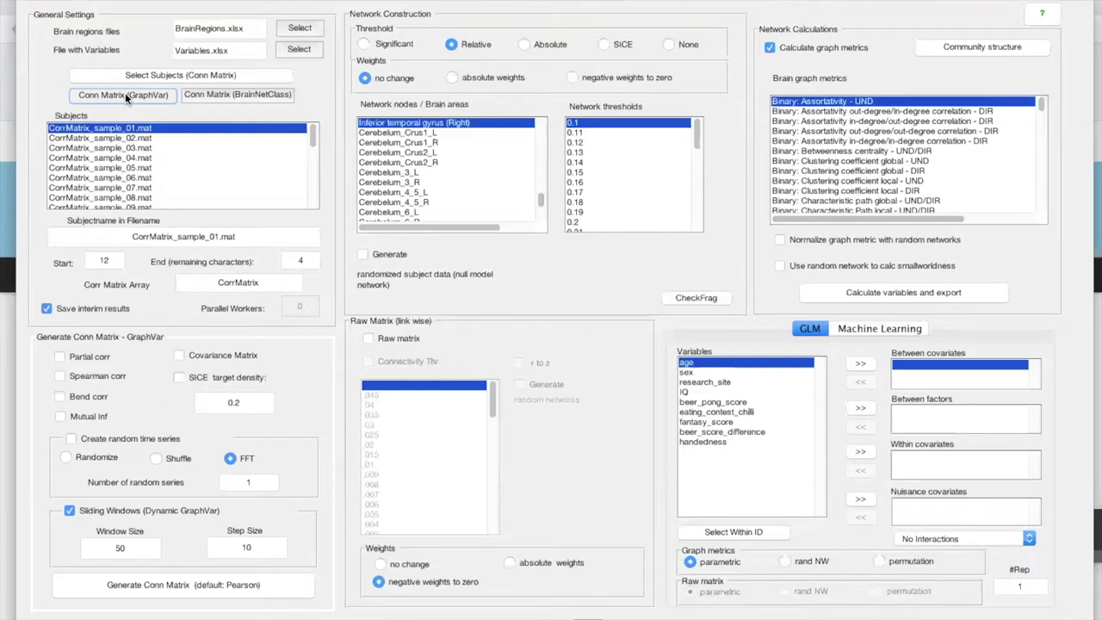
right_click(71, 512)
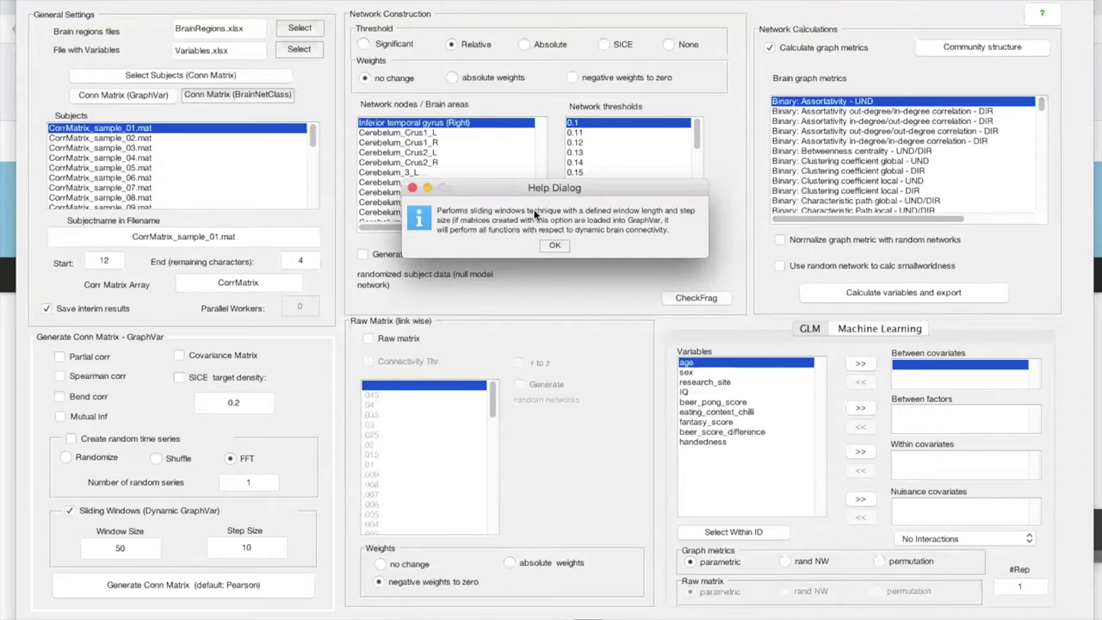
left_click(551, 242)
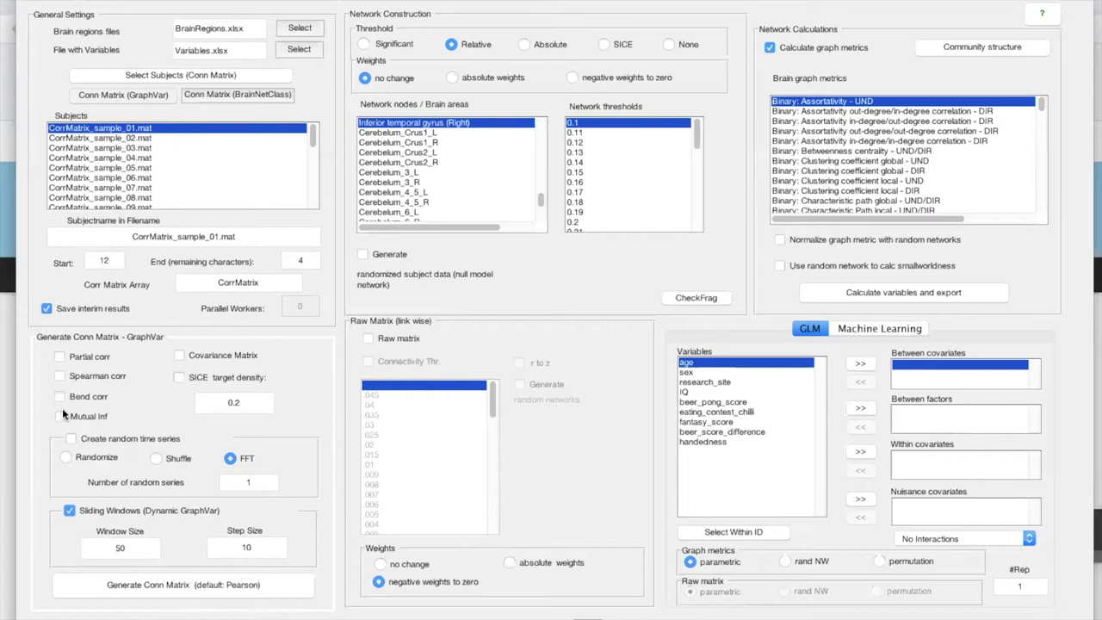
Step: Generate the default Pearson connectivity matrices from all ROISignals files in the data/Signals folder, using the ROISignals field
left_click(163, 582)
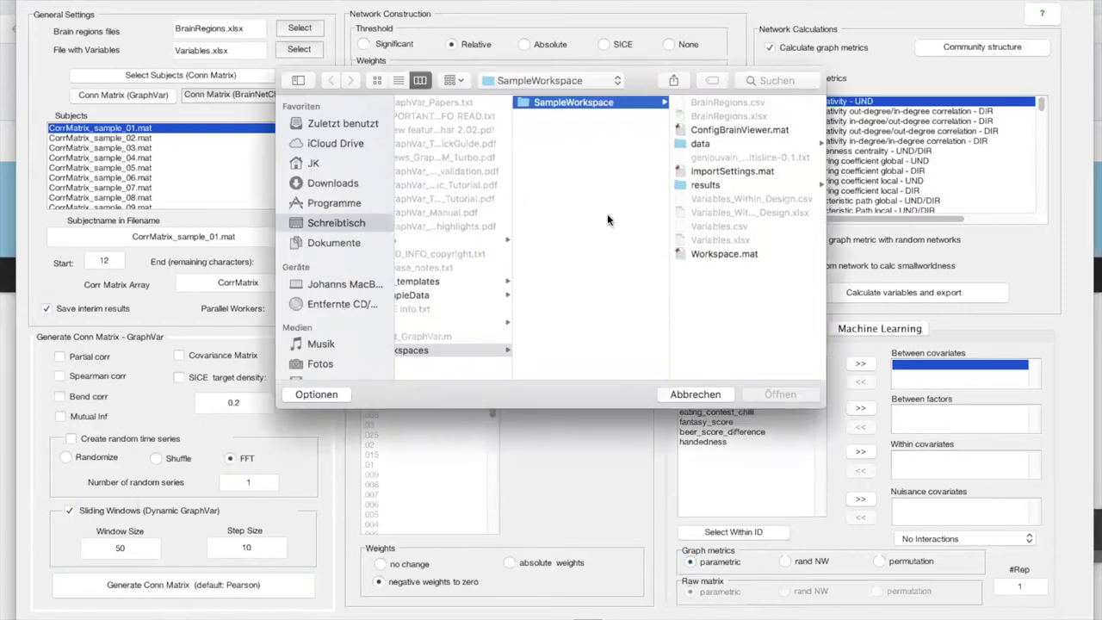
left_click(731, 144)
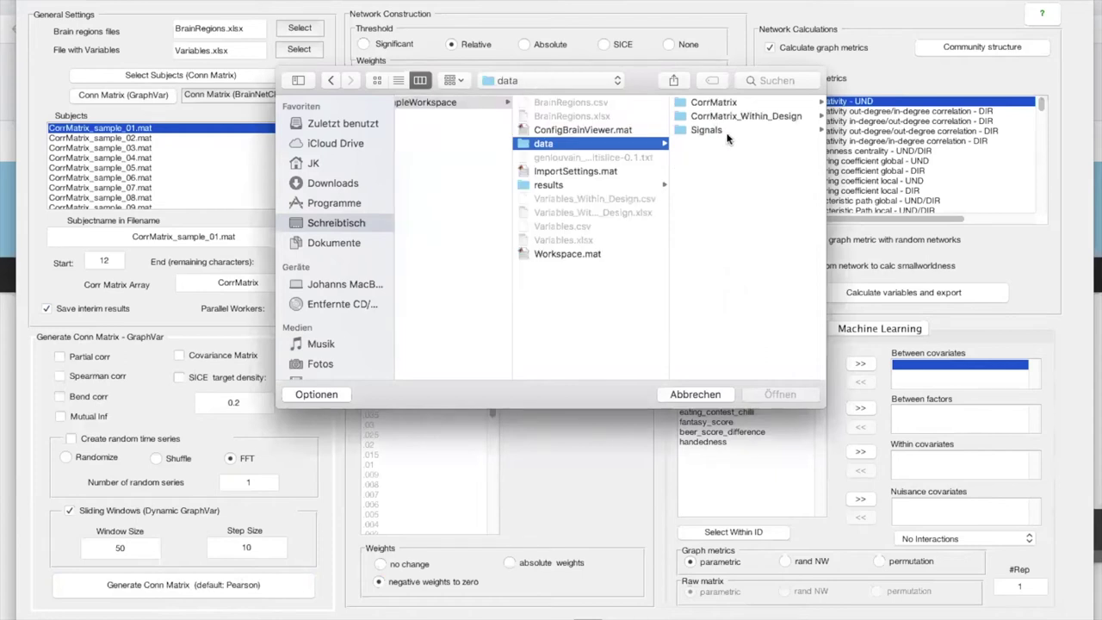
left_click(712, 130)
left_click(712, 130)
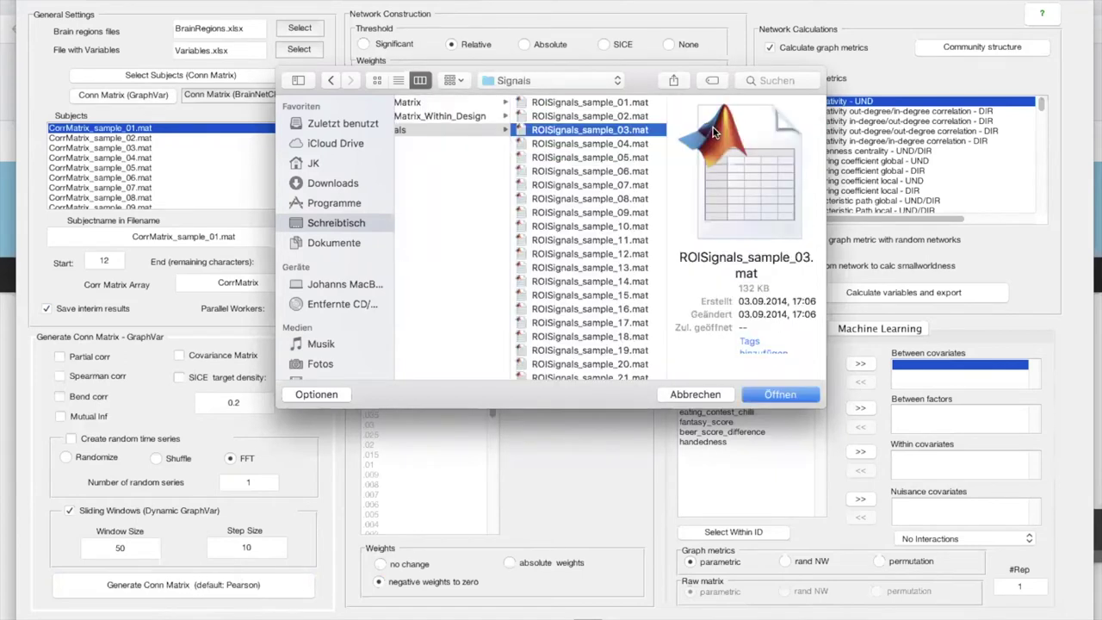
key("super+a")
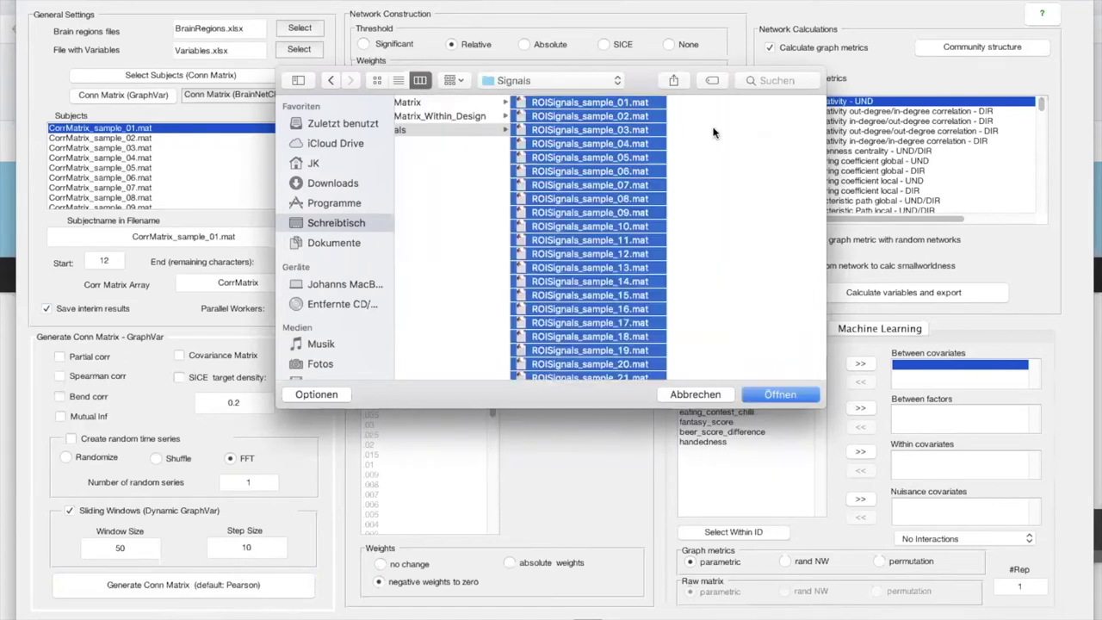
left_click(779, 394)
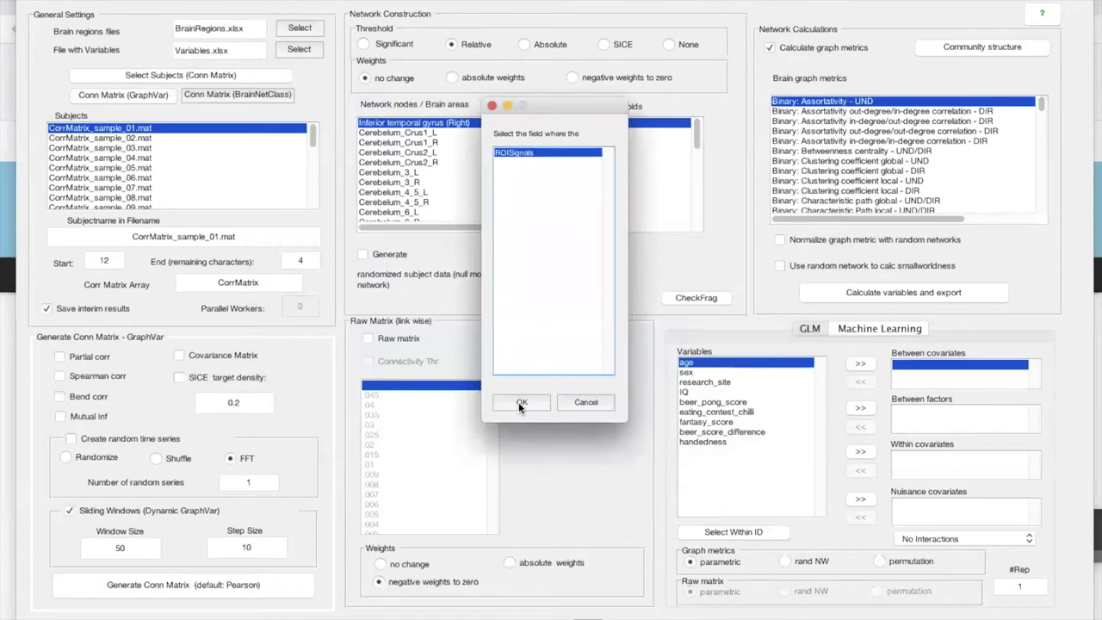
left_click(519, 402)
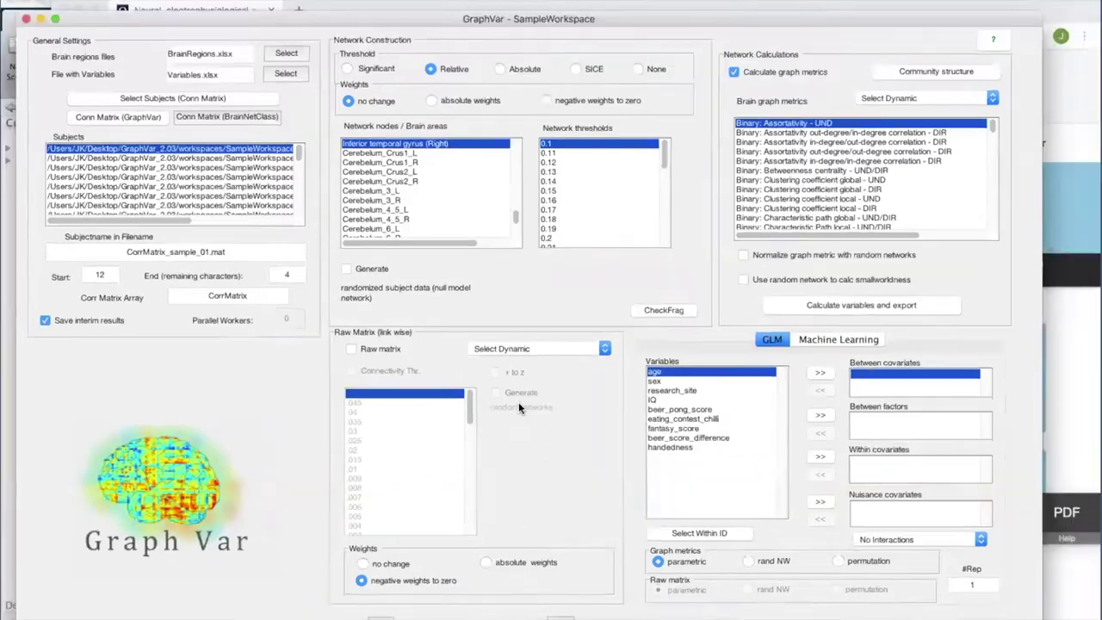
Step: Switch to MATLAB and load CorrMatrix_sample_01.mat from the results/CorrMatrix folder into the workspace
key("ctrl+Up")
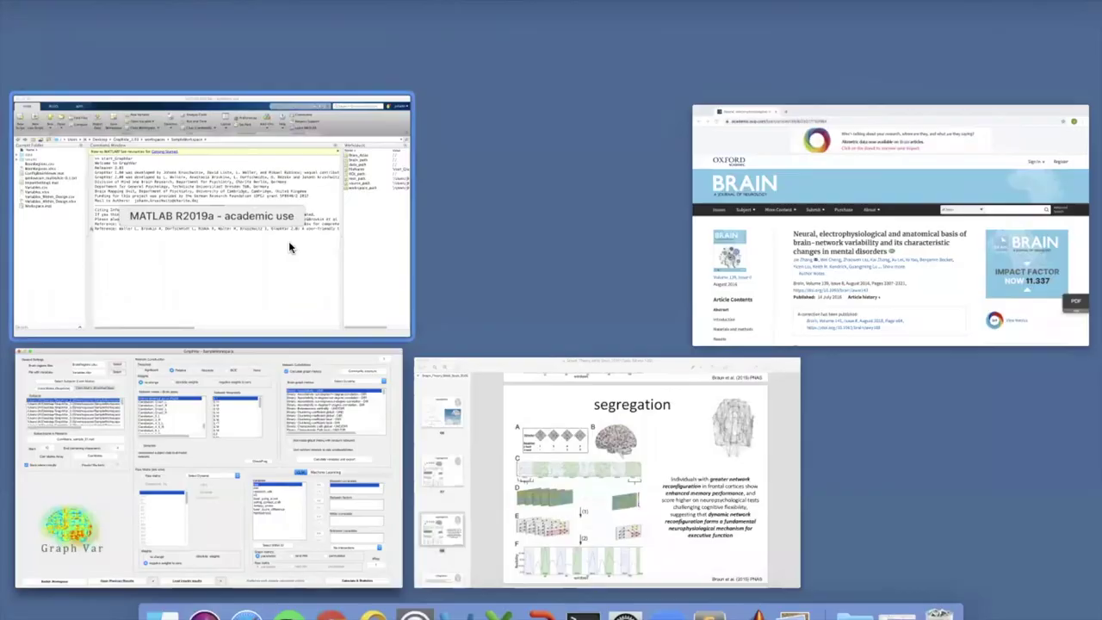
left_click(289, 245)
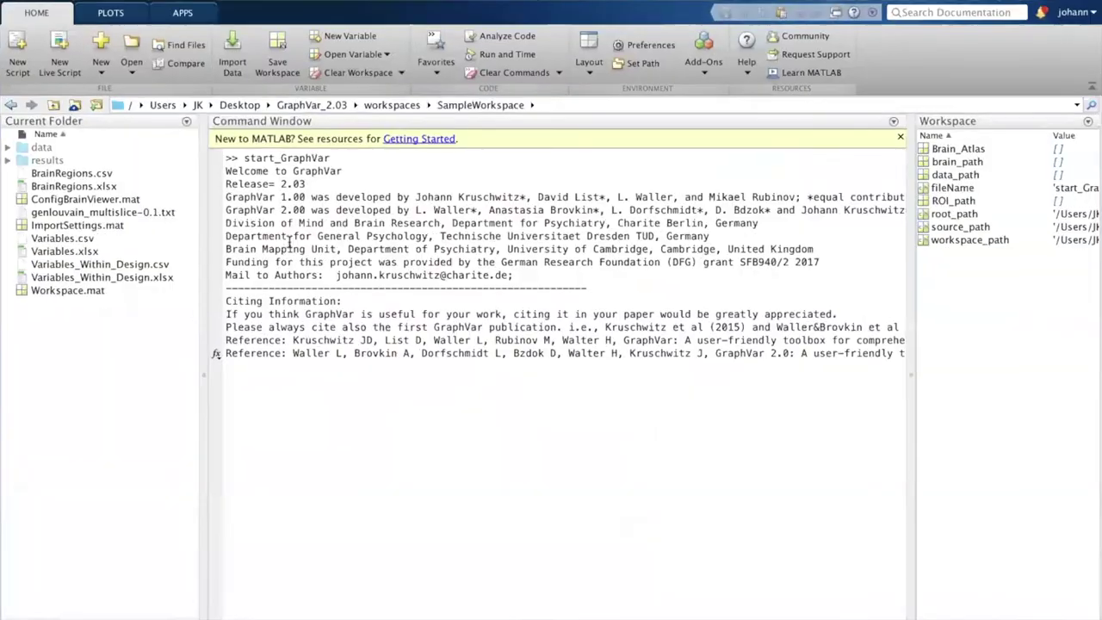
left_click(7, 161)
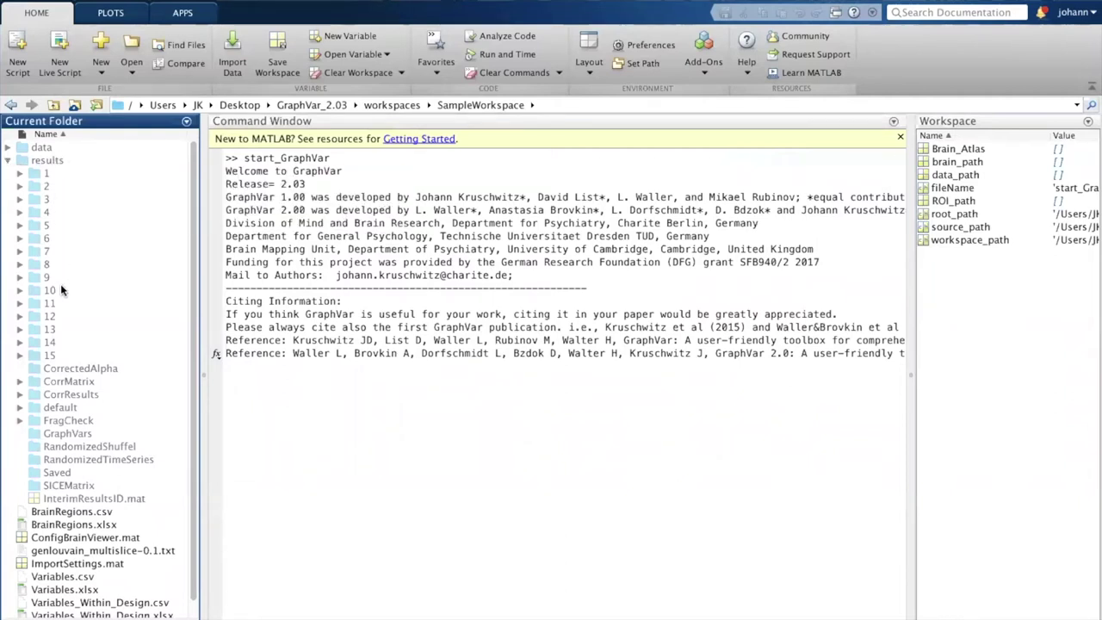
left_click(20, 383)
left_click(84, 394)
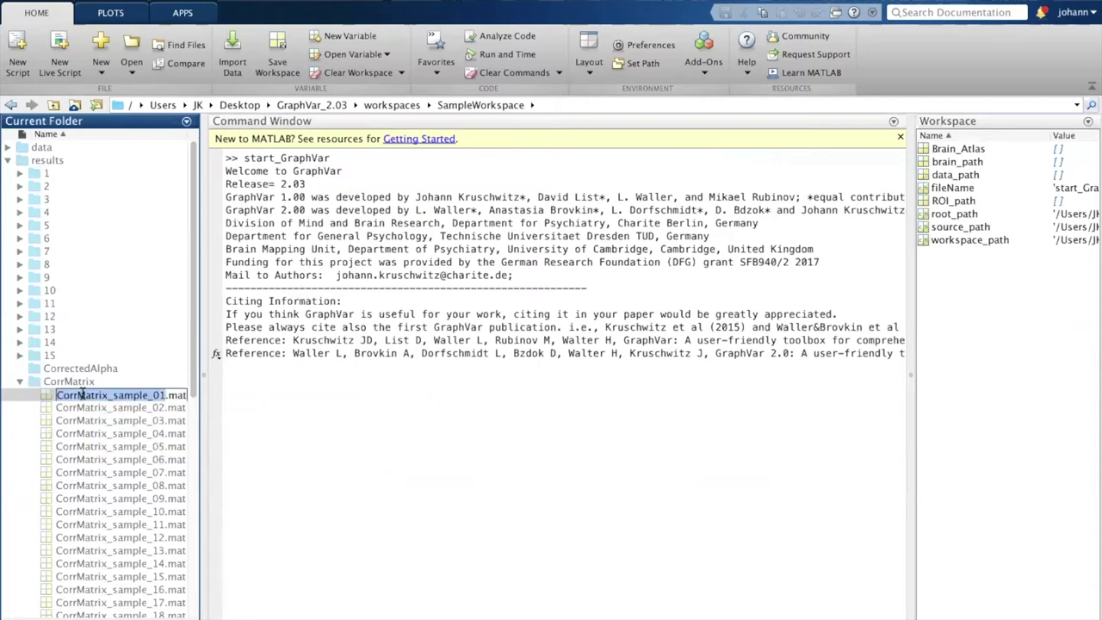
left_click(81, 408)
double_click(86, 394)
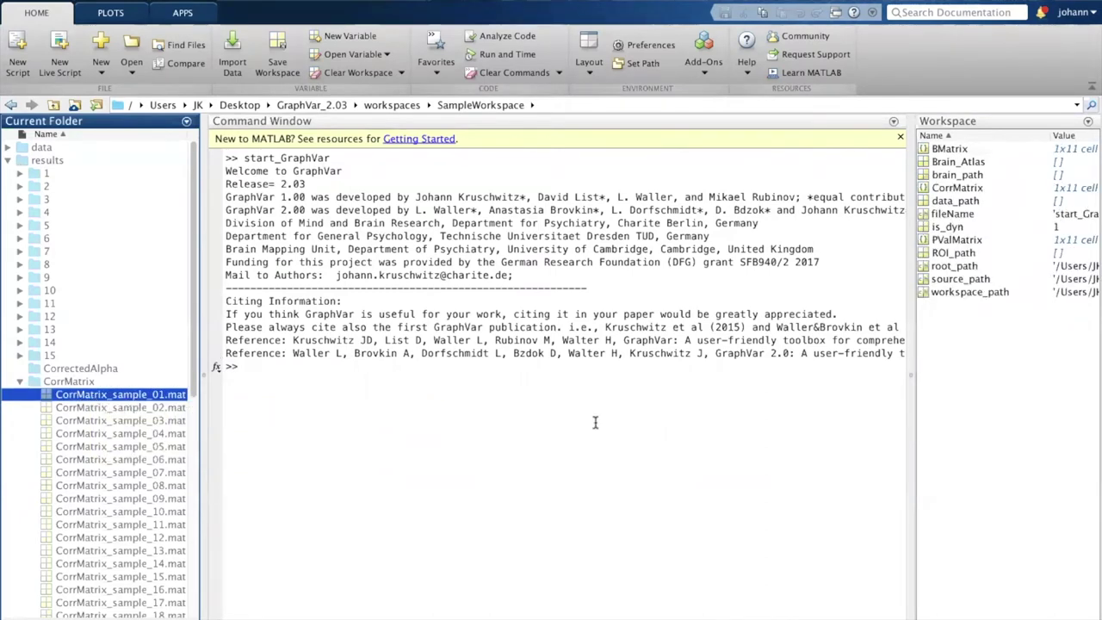
Step: Open the CorrMatrix variable and inspect the correlation matrices in its first and second cells
left_click(942, 189)
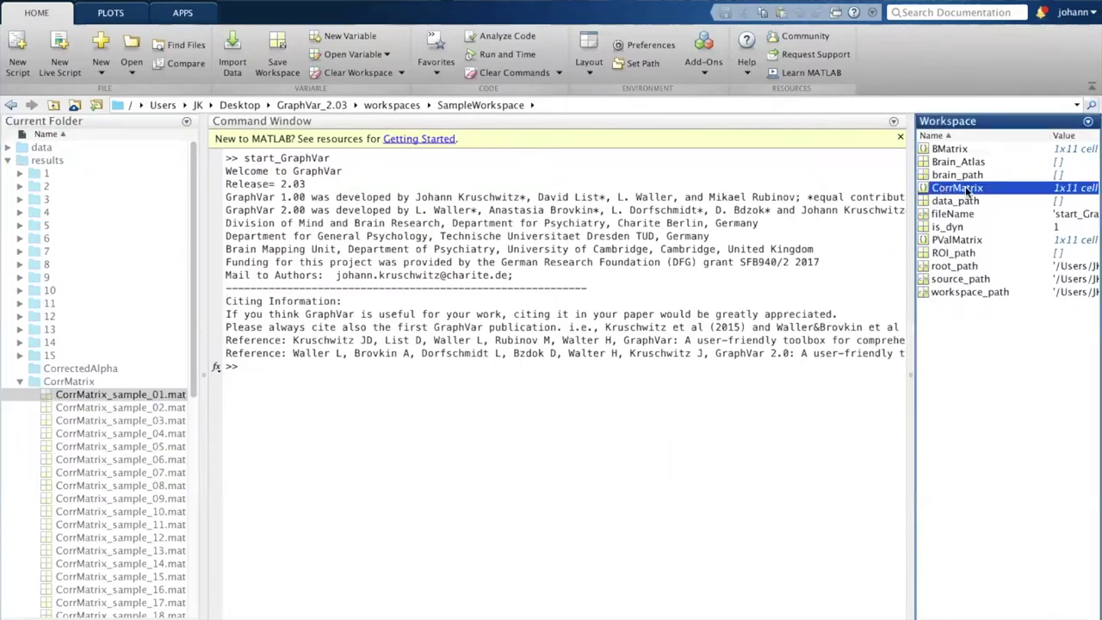
double_click(951, 189)
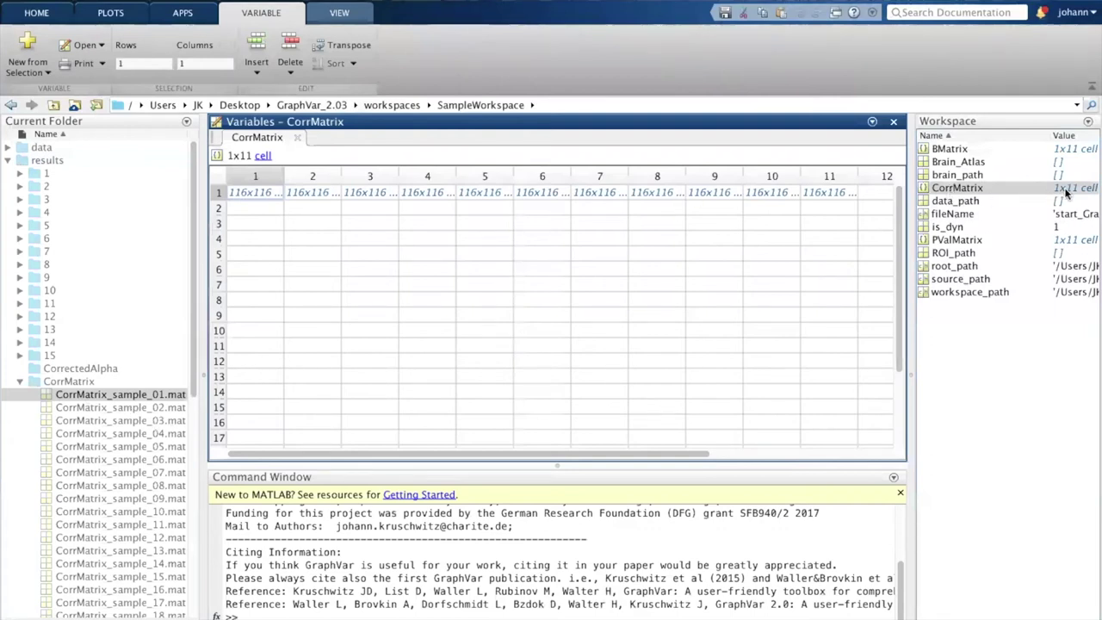
double_click(259, 191)
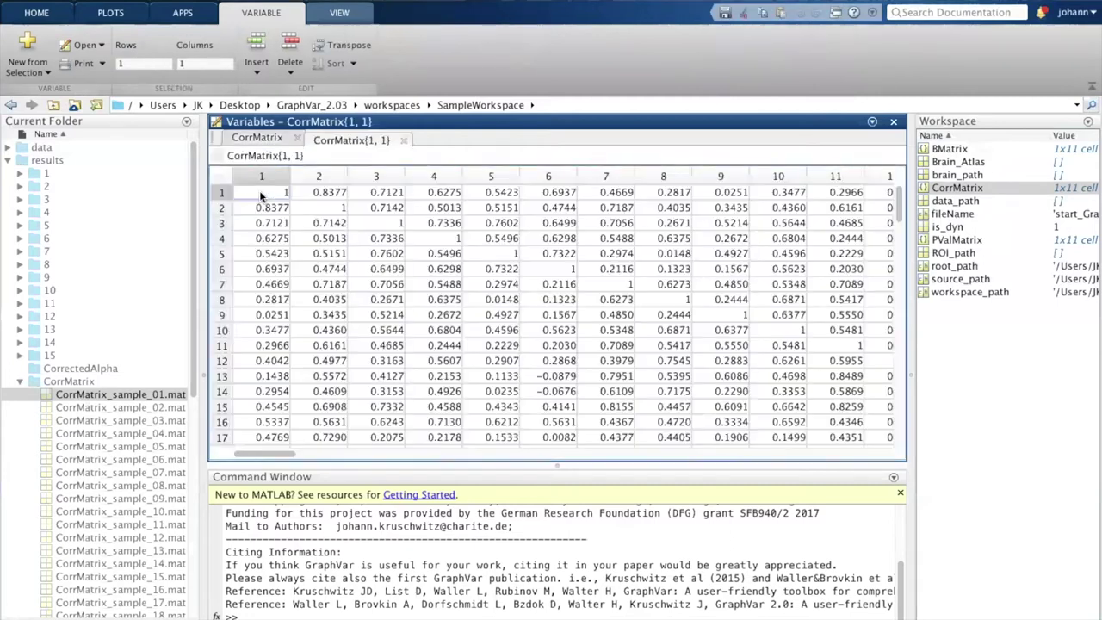
left_click(402, 139)
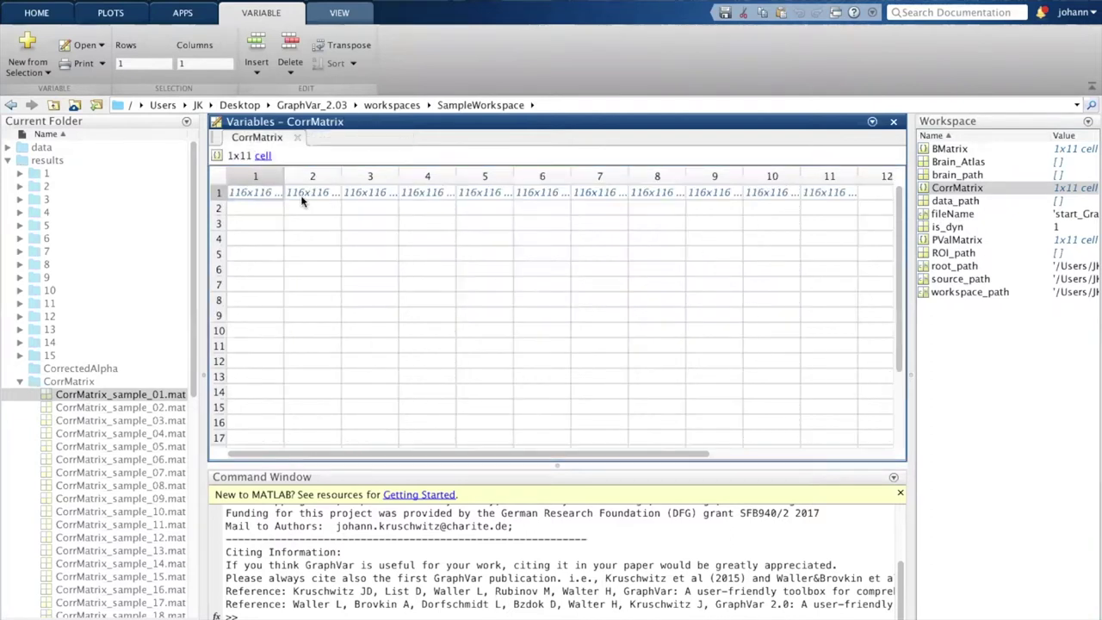
double_click(315, 194)
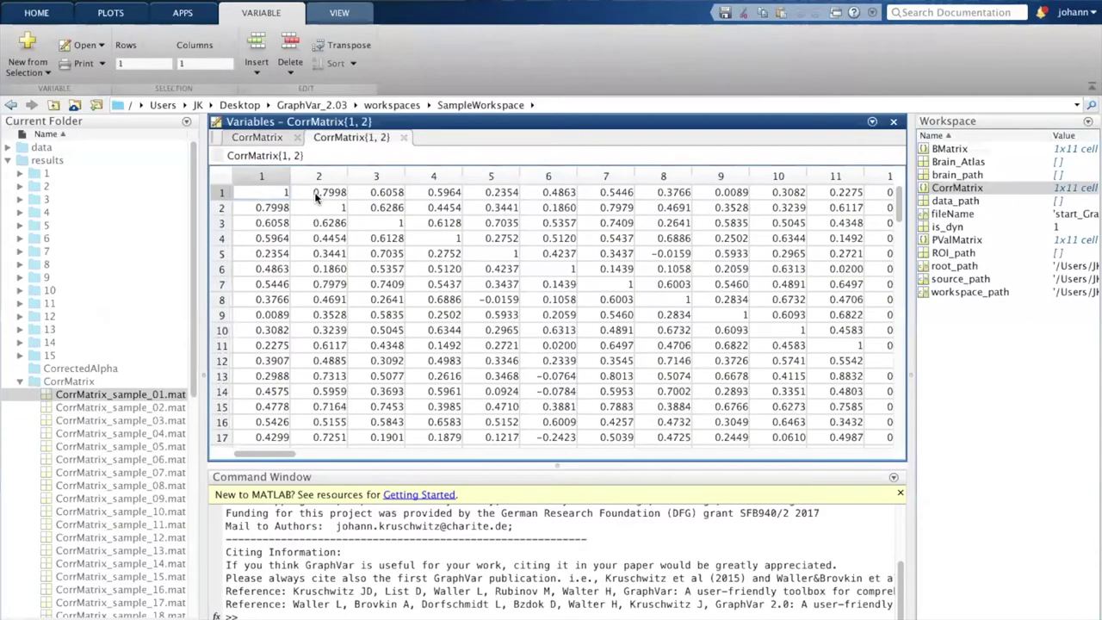
left_click(402, 138)
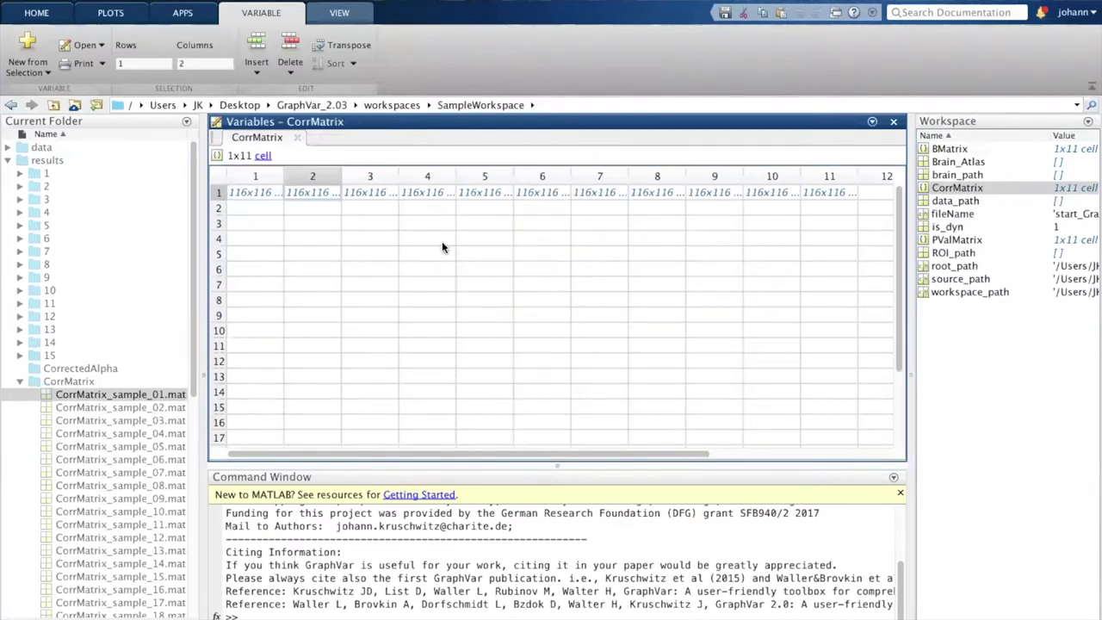
Step: Switch back to GraphVar and check the file names of the loaded subjects and the subject-name part of the filename
key("ctrl+Up")
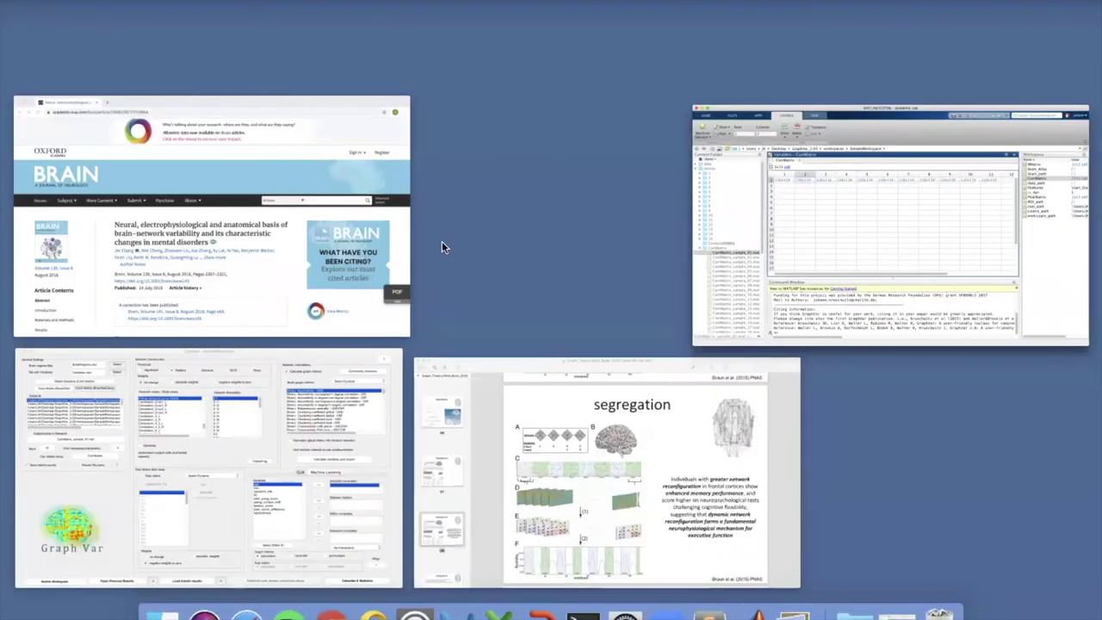
left_click(268, 400)
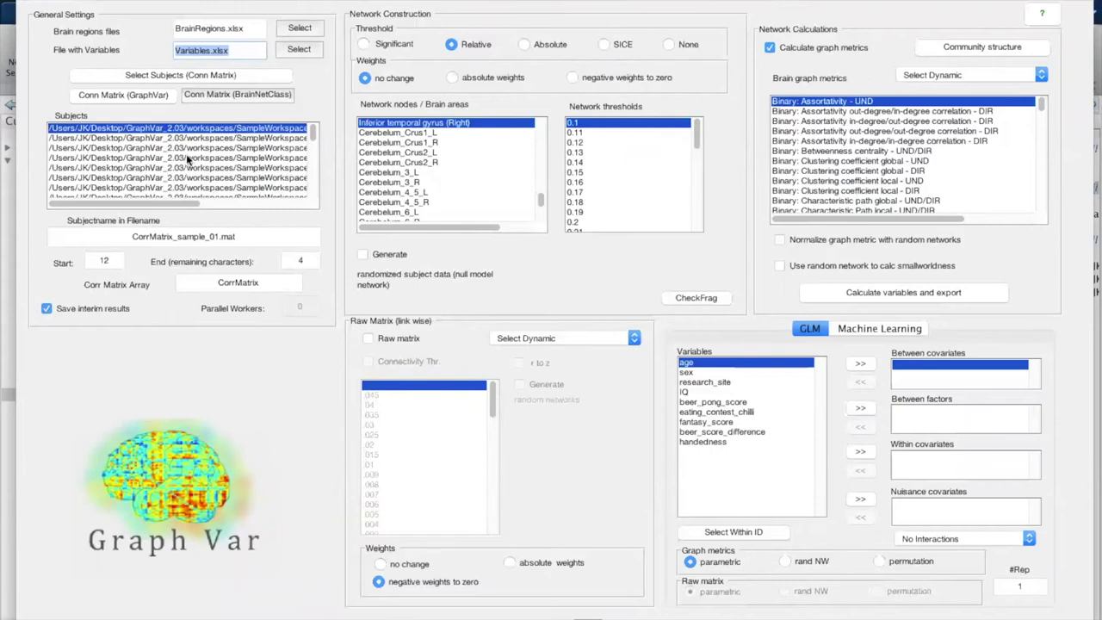
left_click_drag(166, 199, 302, 208)
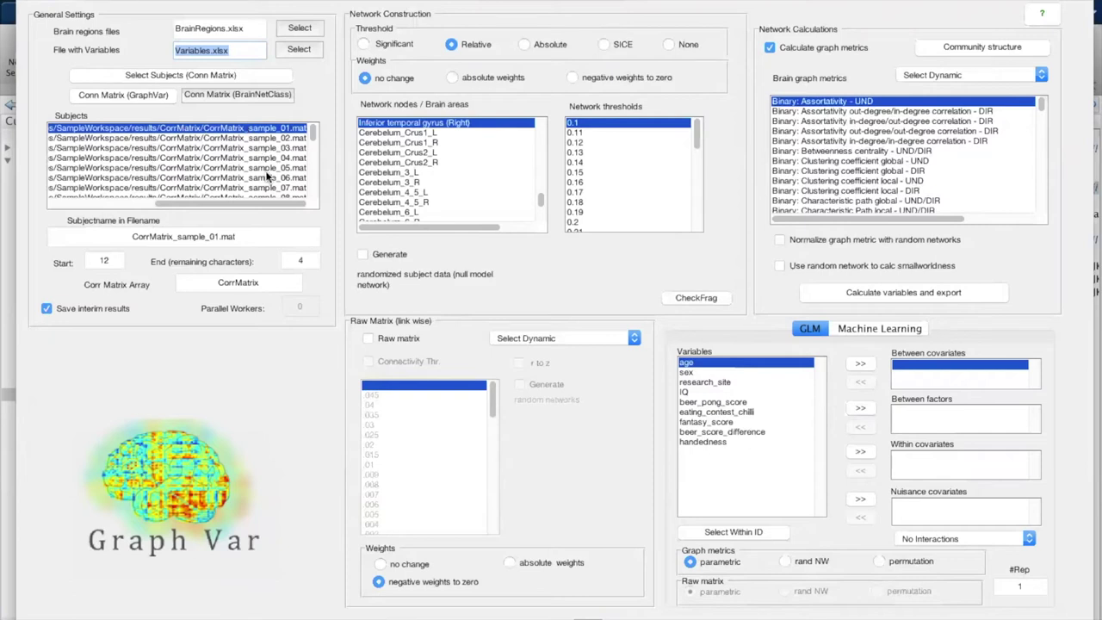
left_click_drag(176, 235, 206, 232)
left_click_drag(211, 232, 217, 234)
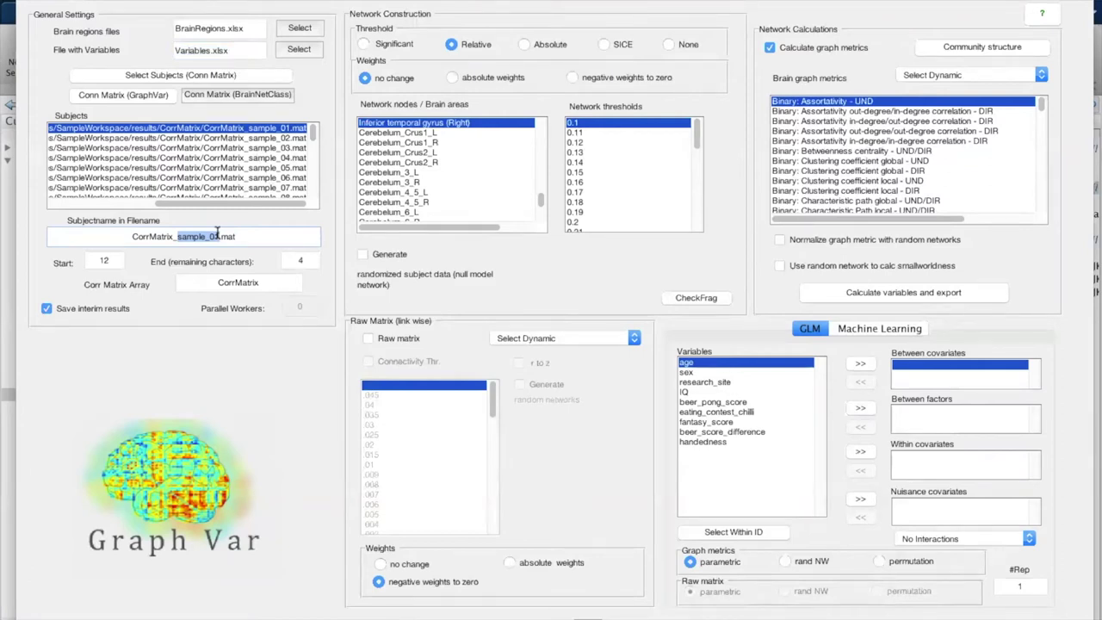
left_click(239, 369)
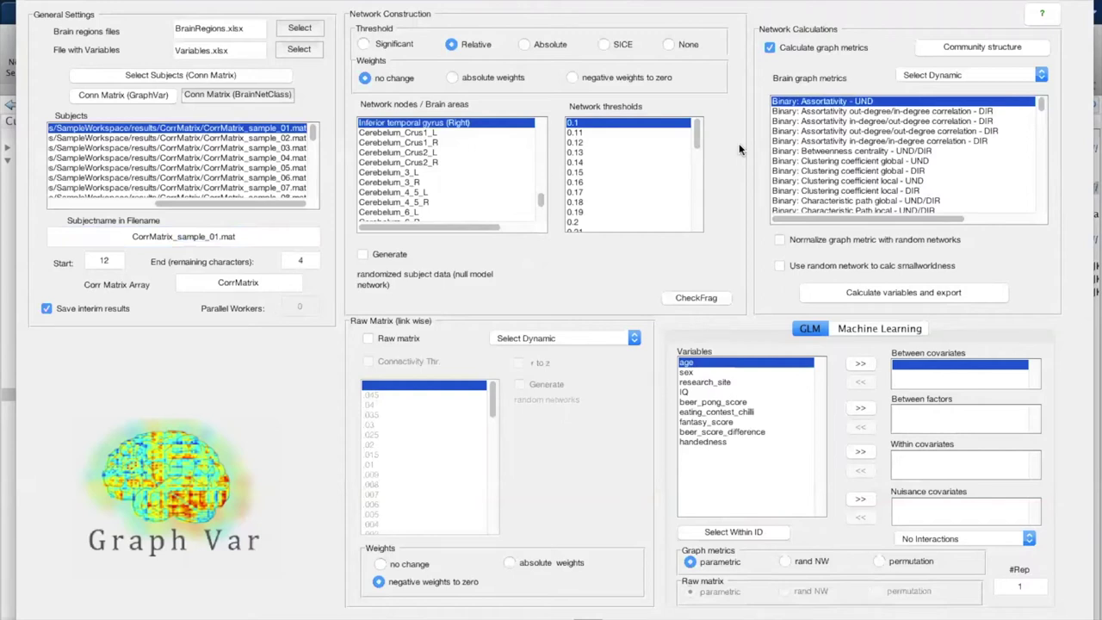
Step: Review the dynamic measures offered for the brain graph metrics and for the raw matrix
left_click(986, 76)
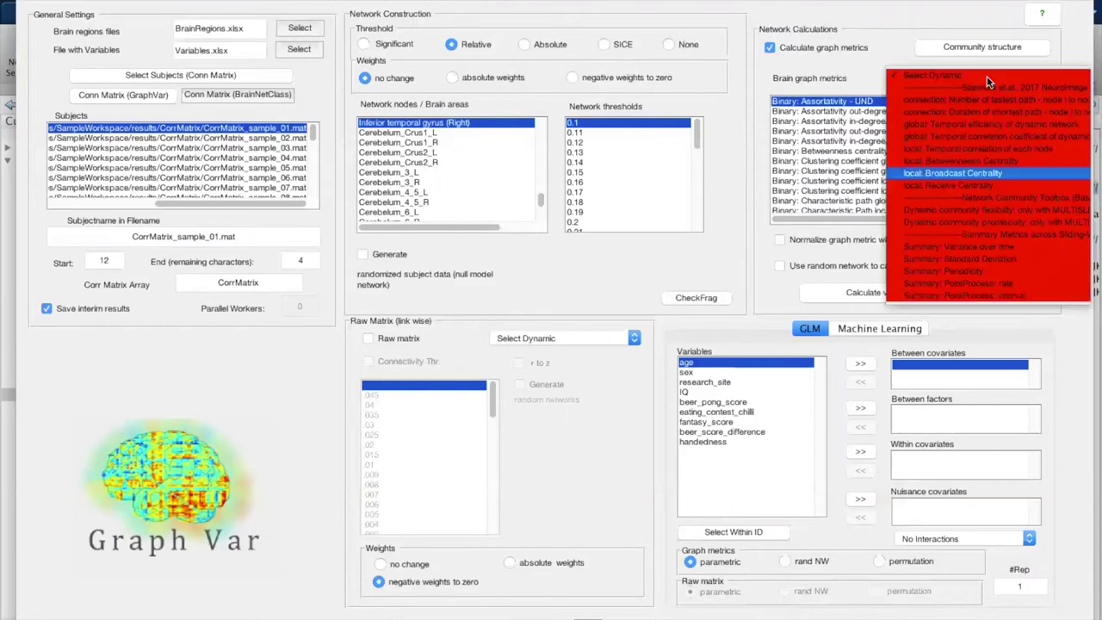
left_click(859, 78)
left_click(537, 337)
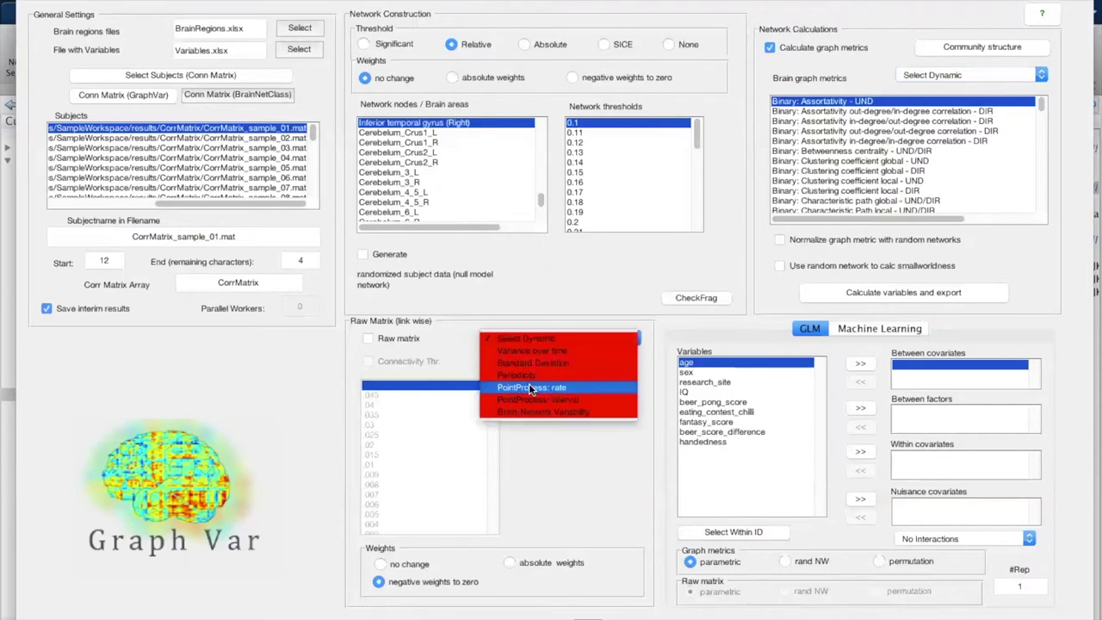
left_click(433, 361)
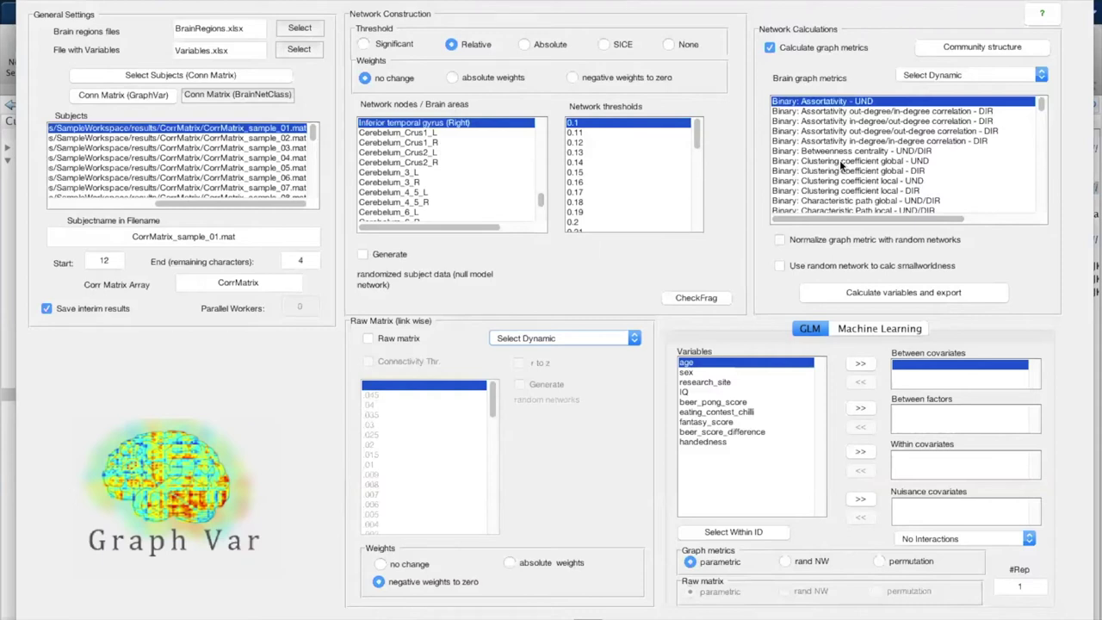
Step: Select network thresholds 0.4 through 0.5 and the graph metric Binary: Clustering coefficient local - UND
left_click_drag(697, 129, 695, 248)
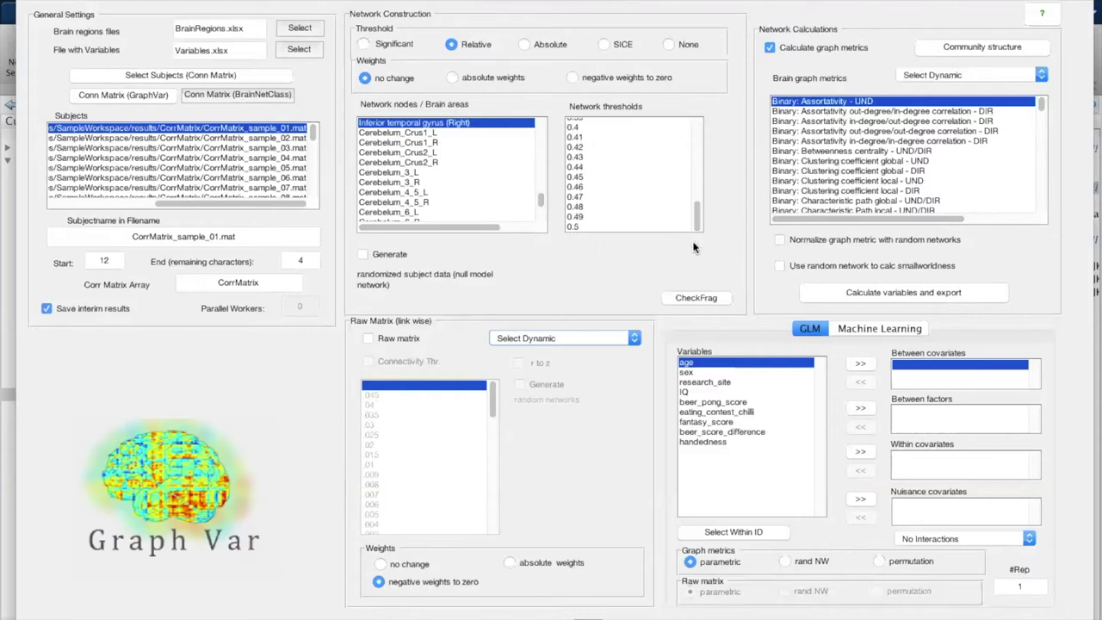
left_click(579, 128)
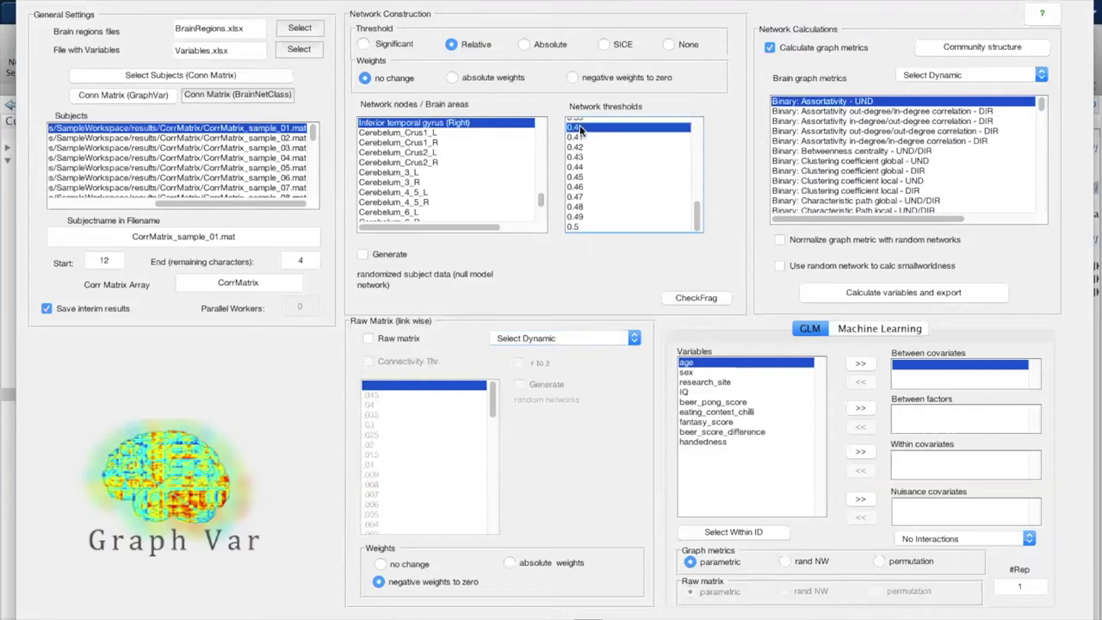
left_click_drag(579, 125, 583, 225)
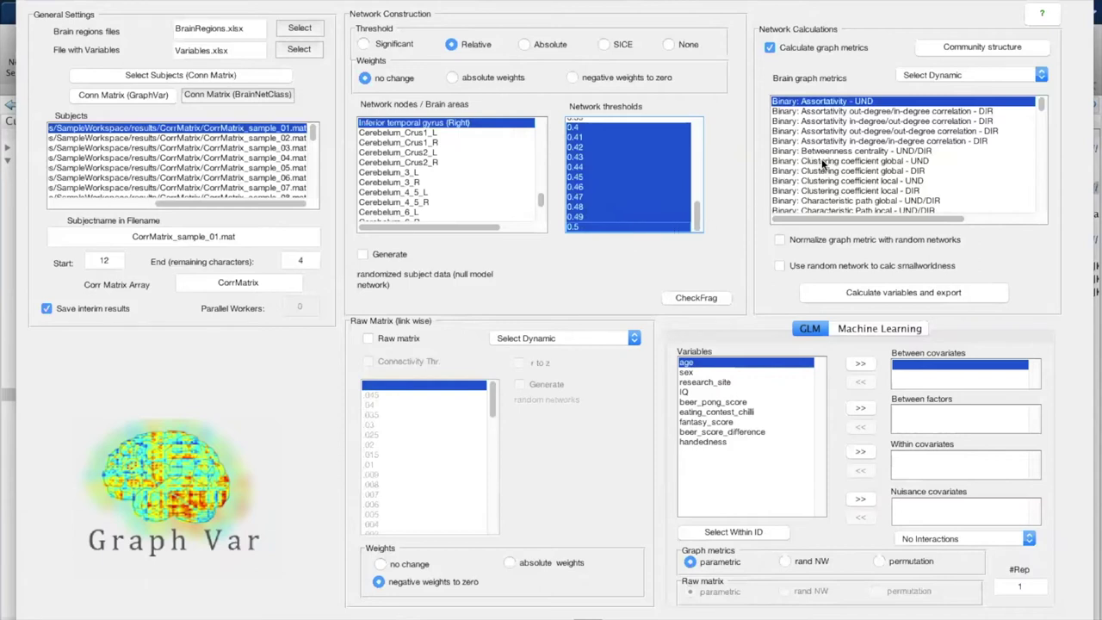
left_click(845, 181)
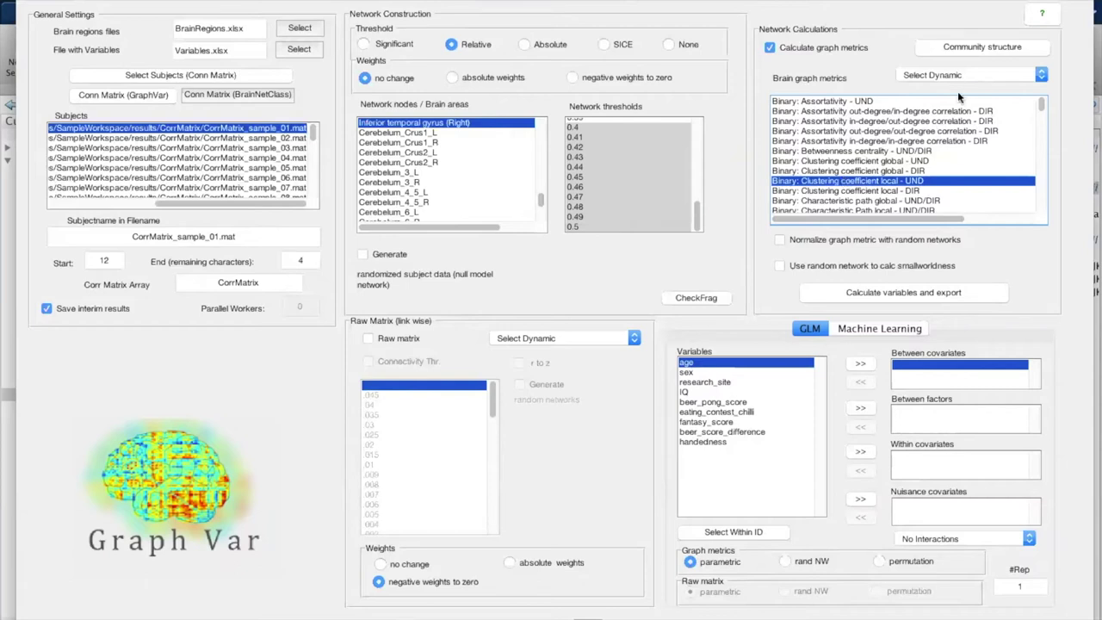
Step: Look through the sliding-window summary metrics available for the brain graph metrics without choosing one
left_click(987, 77)
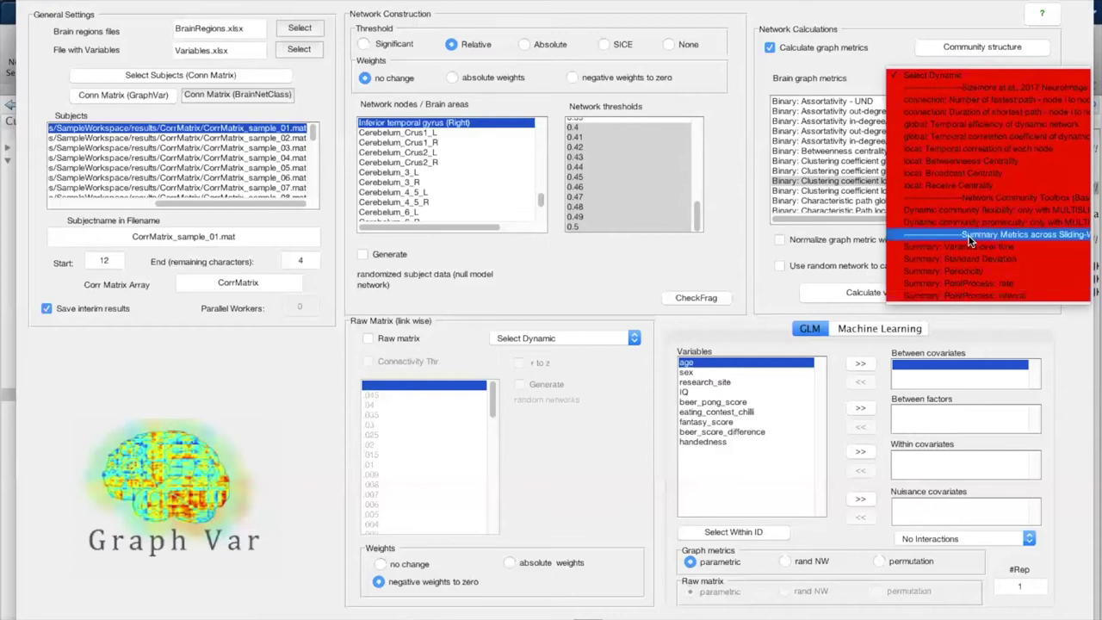
left_click(747, 237)
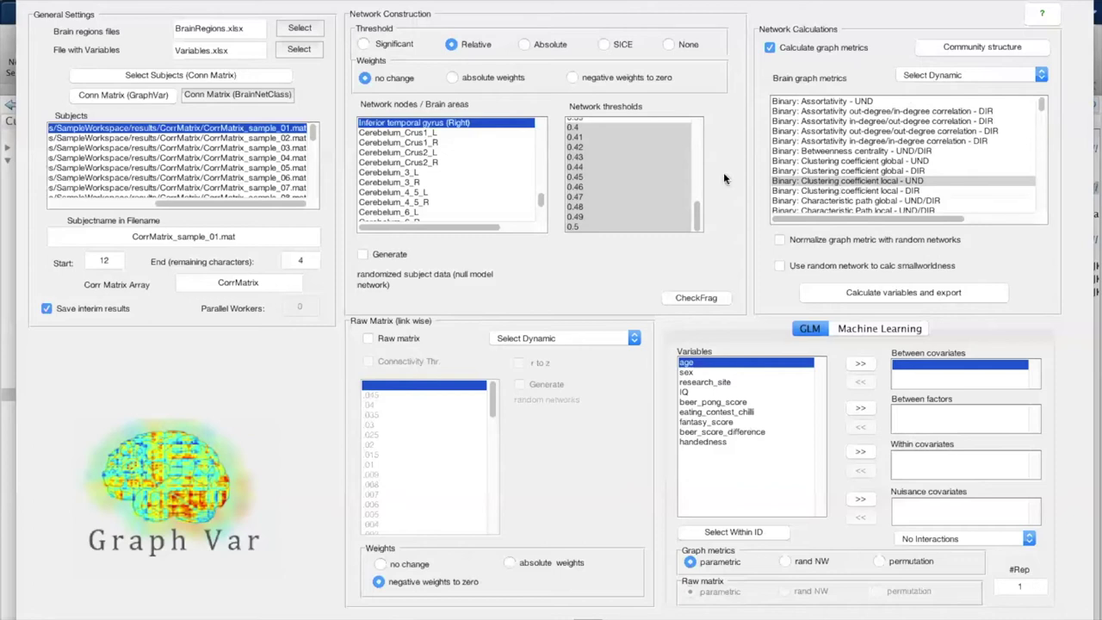
Step: Select 0.47 as the network threshold instead of the current range
left_click(594, 198)
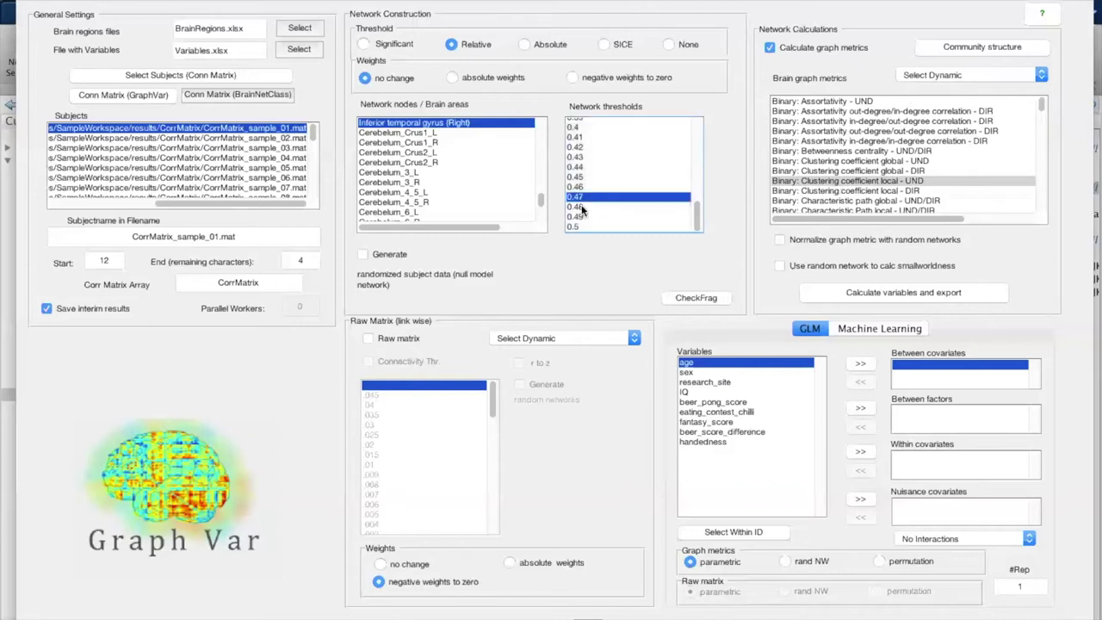
Step: Select network thresholds 0.48 through 0.5 and run the CheckFrag fragmentation check on them
left_click(582, 207)
left_click(578, 225, "shift")
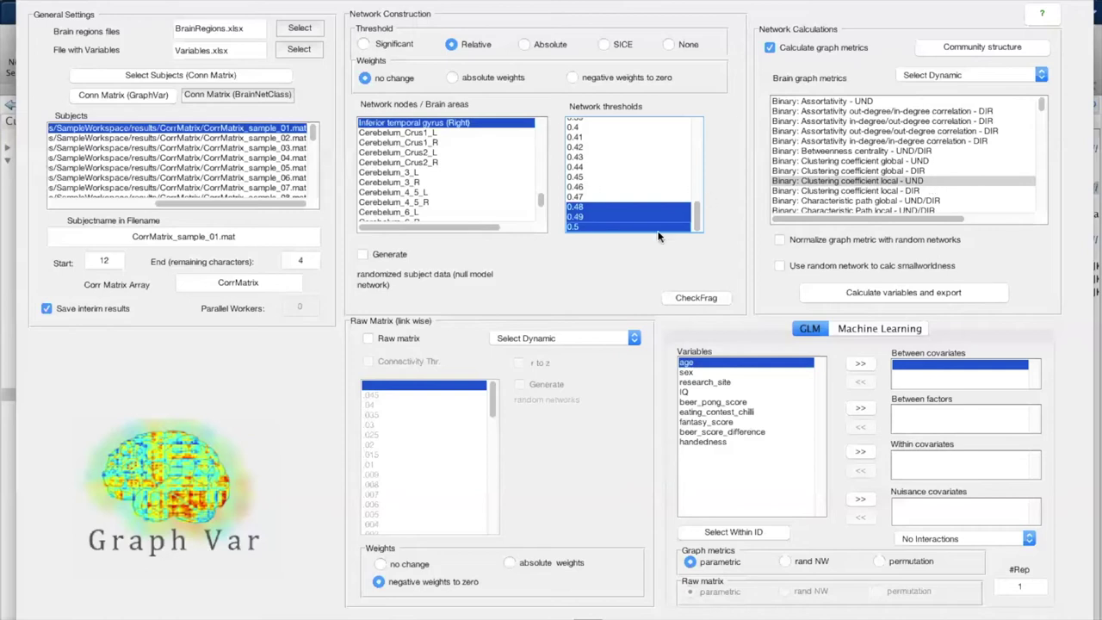
left_click(688, 298)
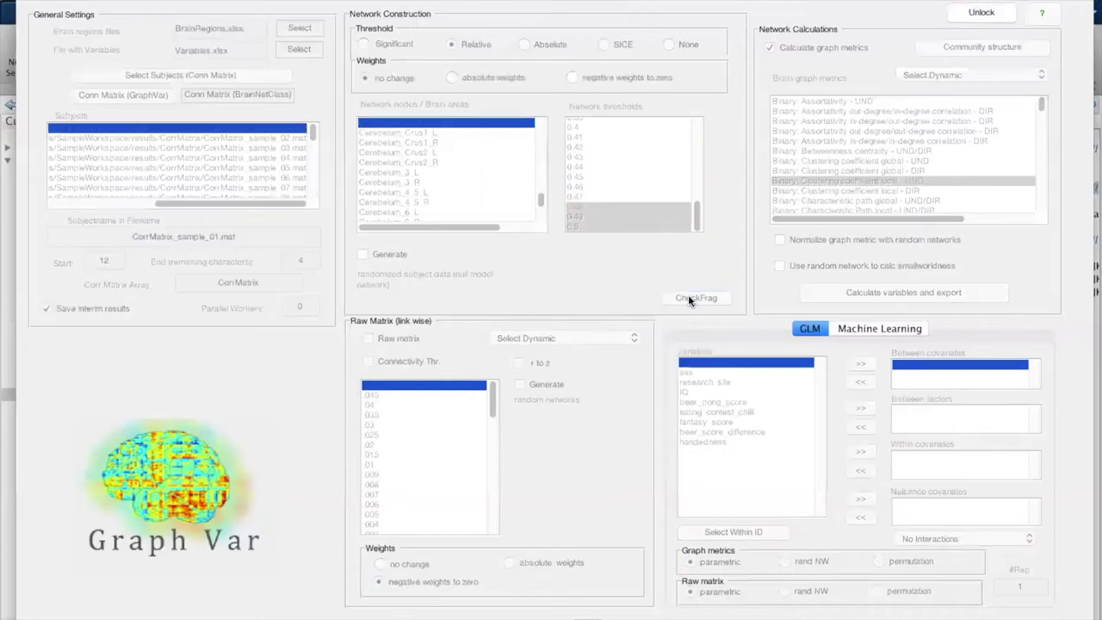
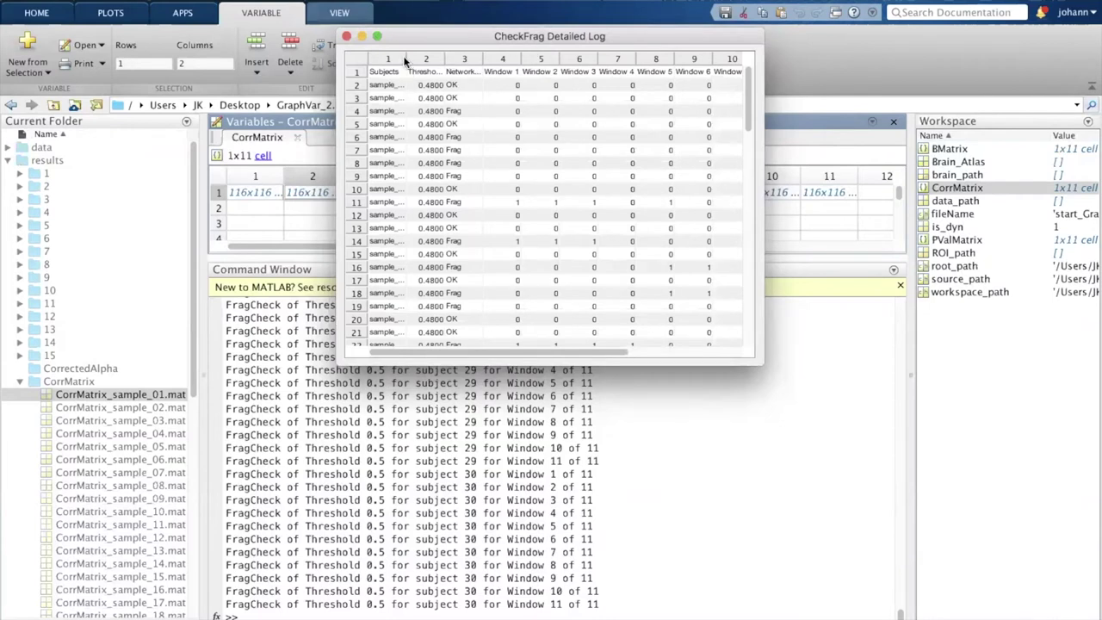
Step: Widen the Subjects and Network fragmentation columns of the CheckFrag log and examine the sliding-window entries for sample_01
mouse_move(405, 58)
left_mouse_down()
mouse_move(463, 57)
mouse_move(426, 57)
left_mouse_up()
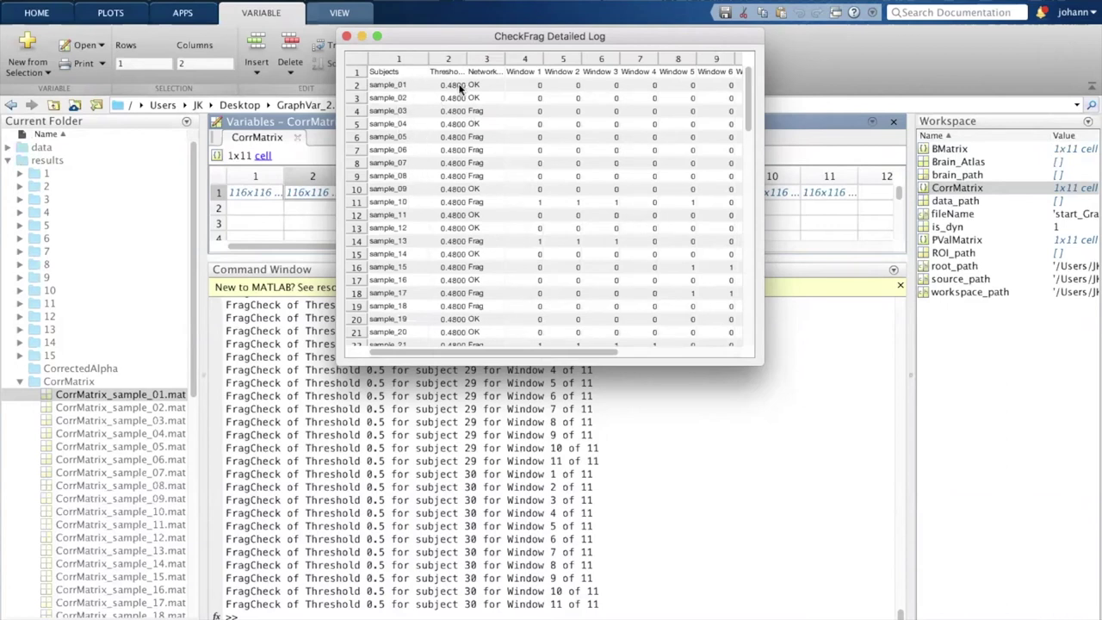
left_click_drag(503, 55, 564, 55)
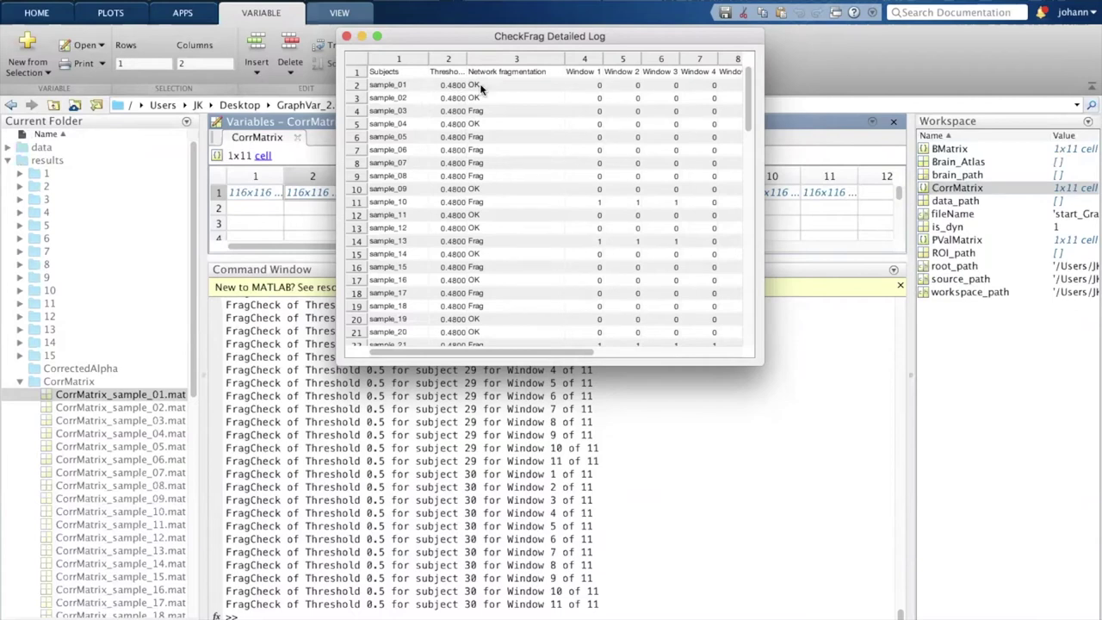
left_click(596, 86)
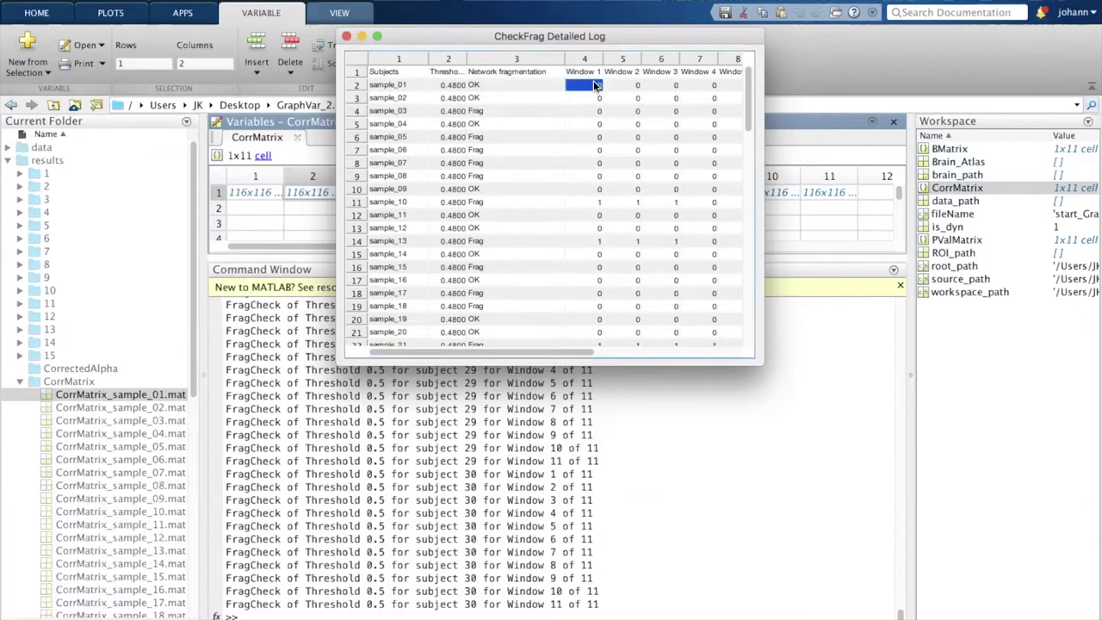
scroll(594, 87, "right", 5)
scroll(593, 86, "right", 1)
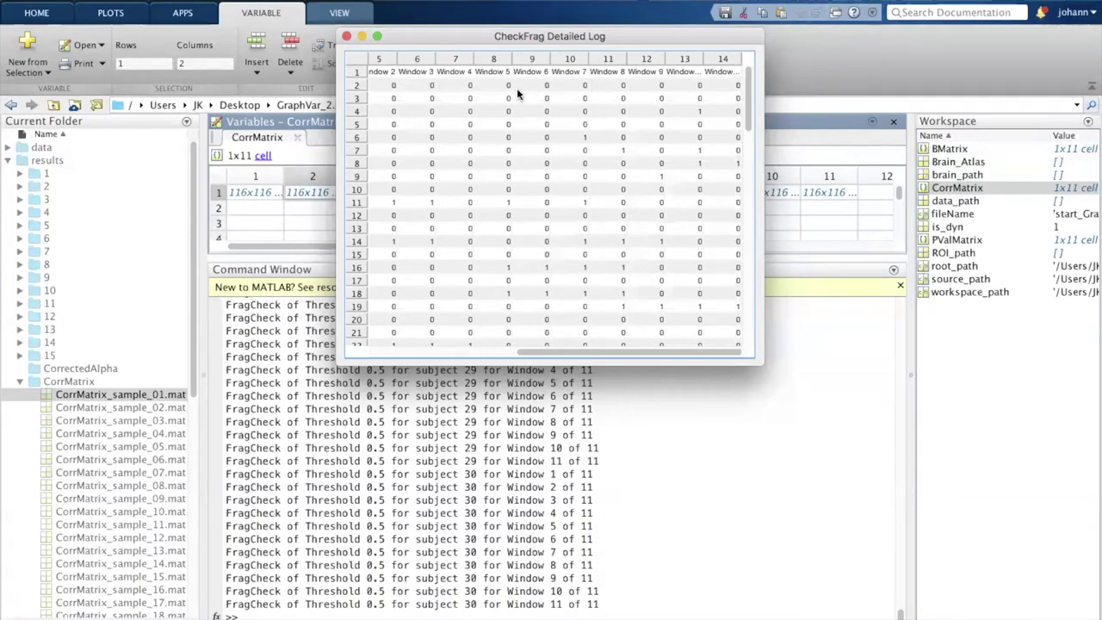
scroll(521, 96, "left", 6)
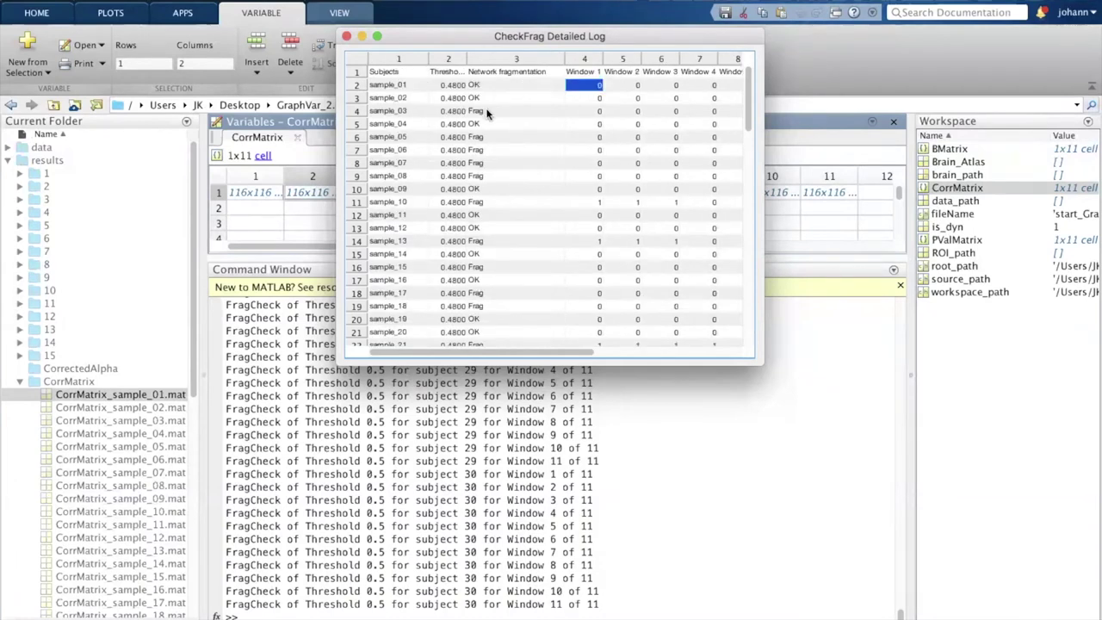
Step: Check in which sliding windows the network of sample_03 is flagged as fragmented at threshold 0.48
left_click(488, 109)
scroll(599, 115, "right", 6)
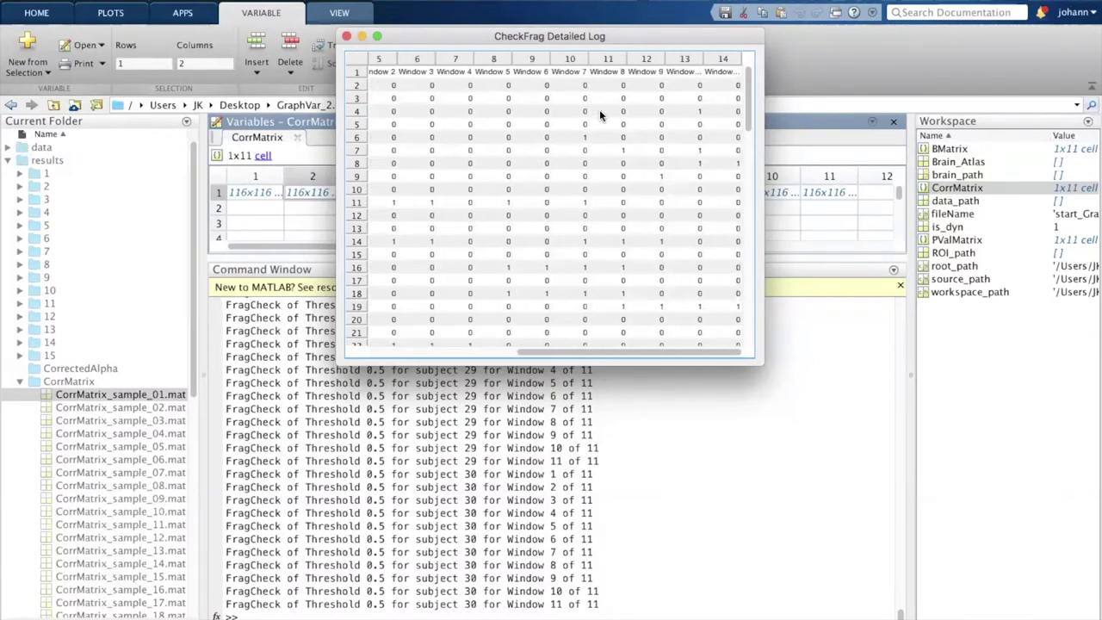
left_click(685, 112)
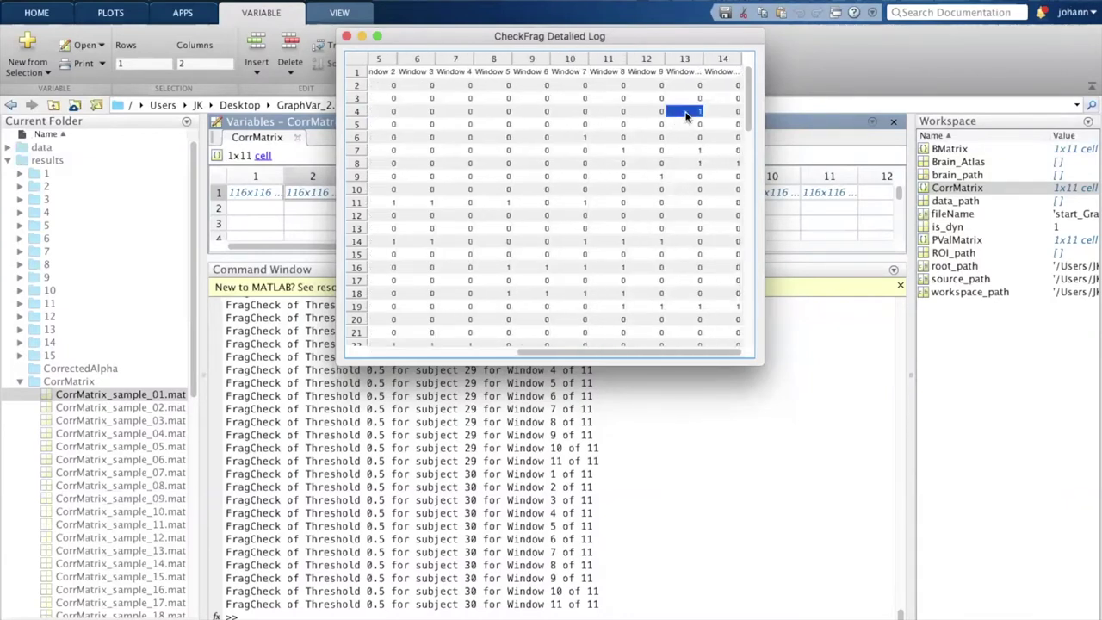
scroll(654, 117, "left", 6)
scroll(651, 121, "right", 6)
scroll(686, 110, "left", 5)
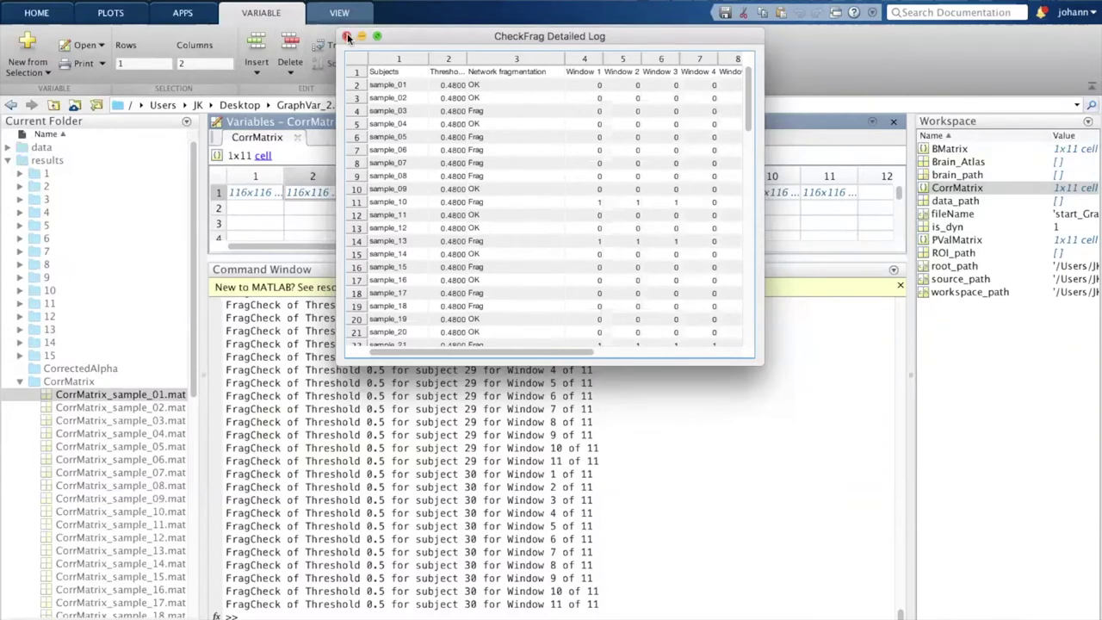
Step: Close the CheckFrag detailed log and switch back to the GraphVar setup window
left_click(347, 36)
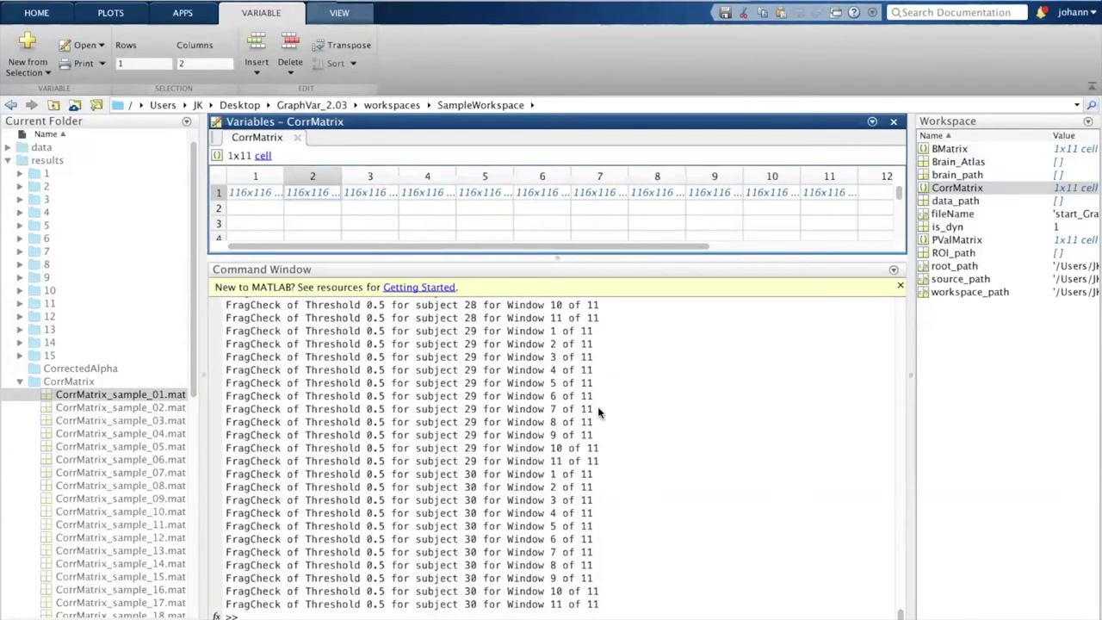
key("ctrl+Up")
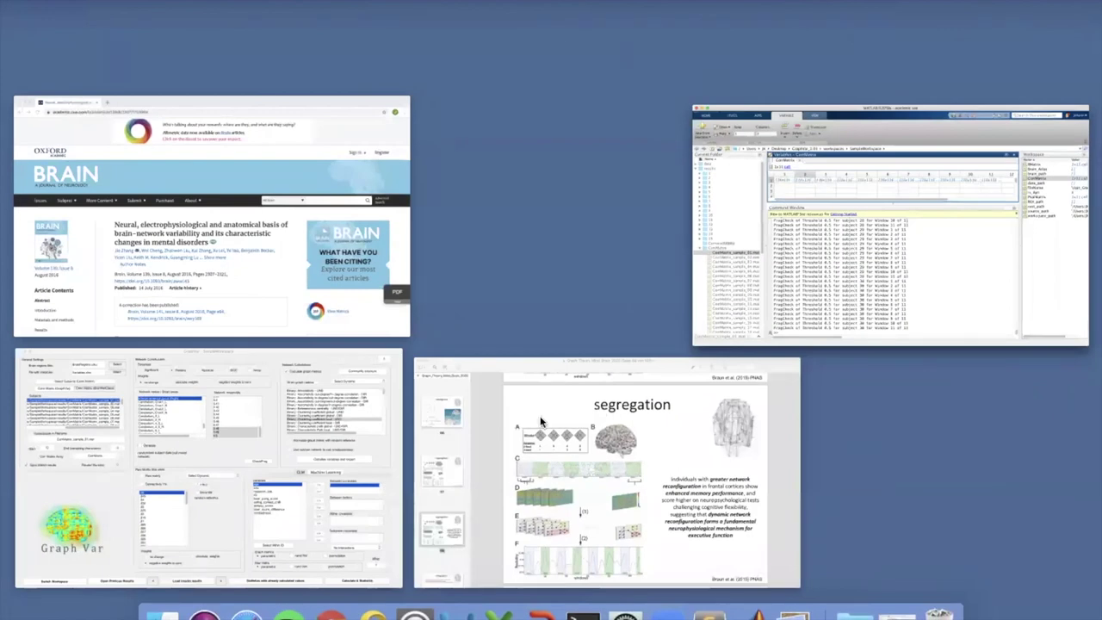
left_click(286, 495)
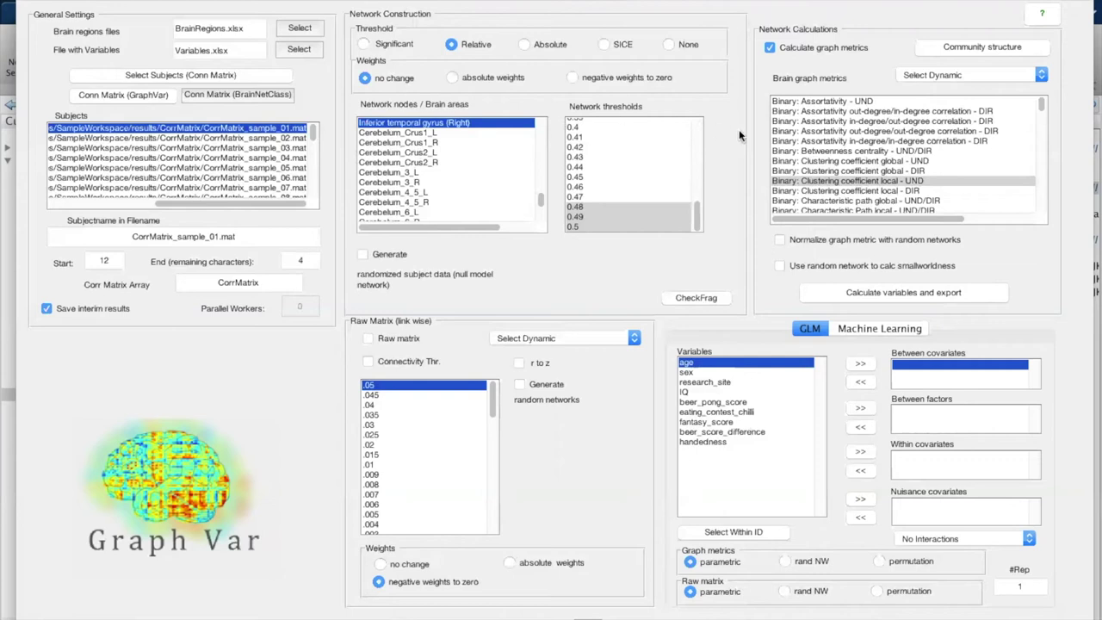
Step: Try the dynamic graph metrics connection: Number of fastest path, global: Temporal efficiency and local: Betweenness Centrality in turn
left_click(940, 78)
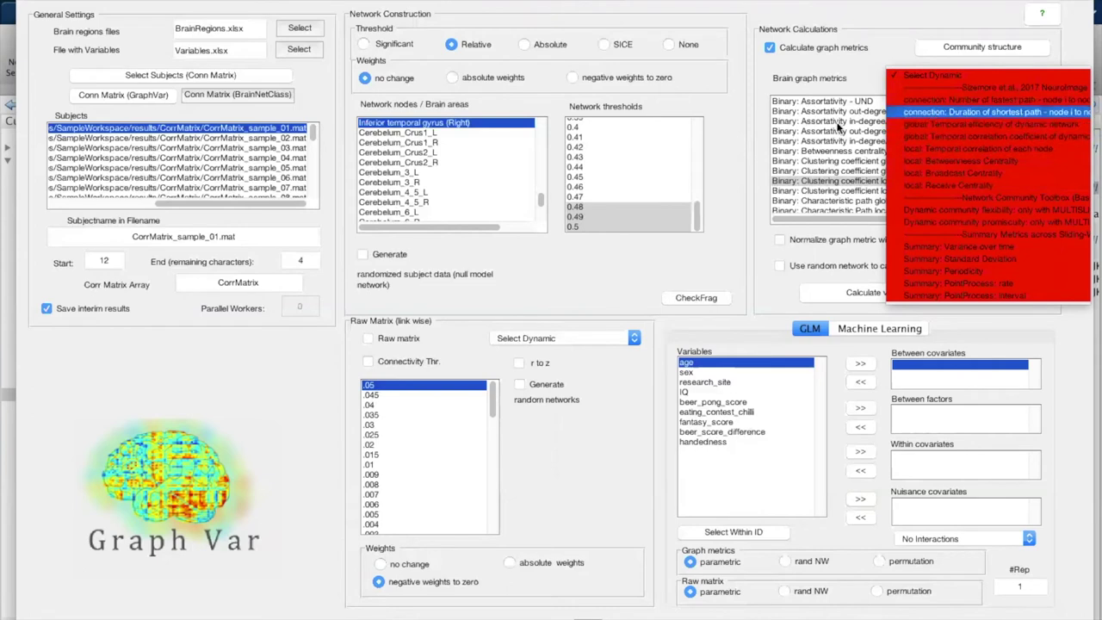
left_click(965, 104)
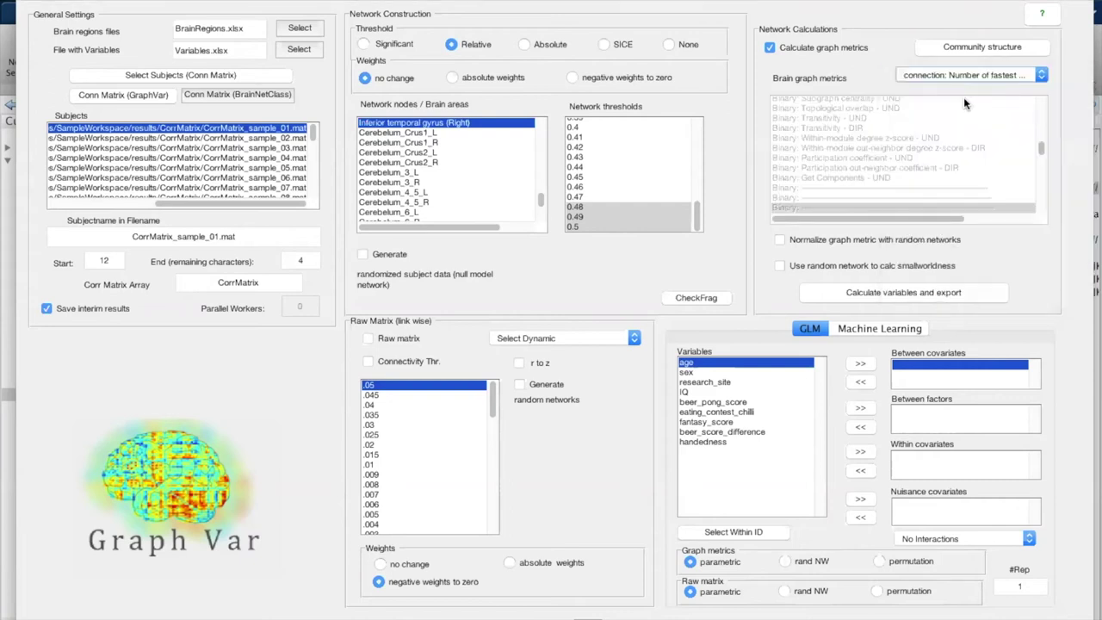
left_click(906, 74)
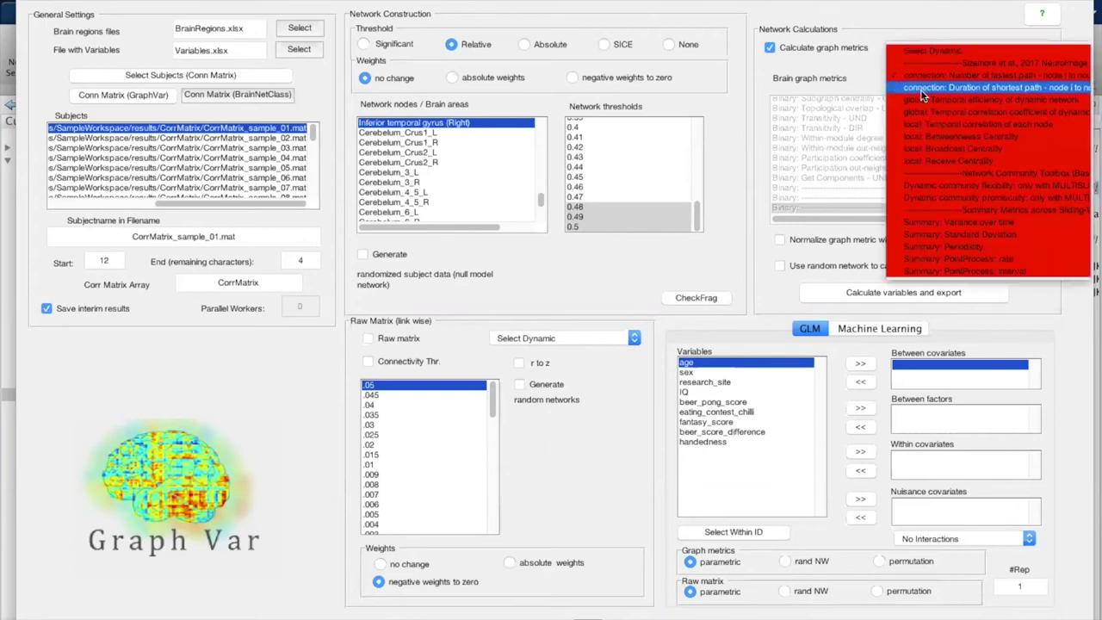
left_click(922, 100)
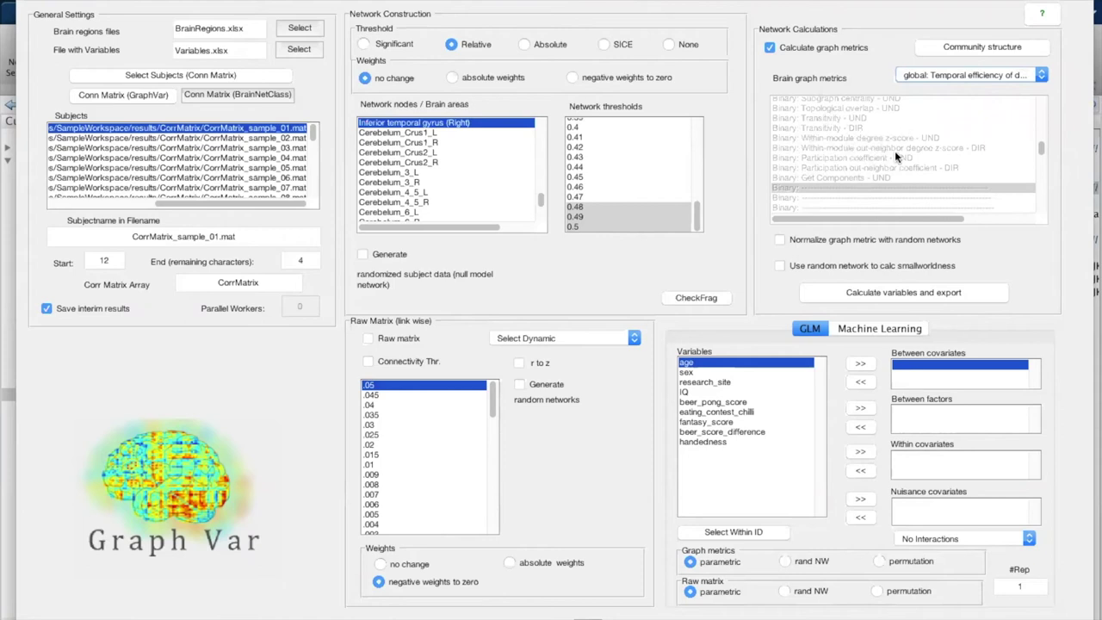
left_click(934, 73)
left_click(936, 110)
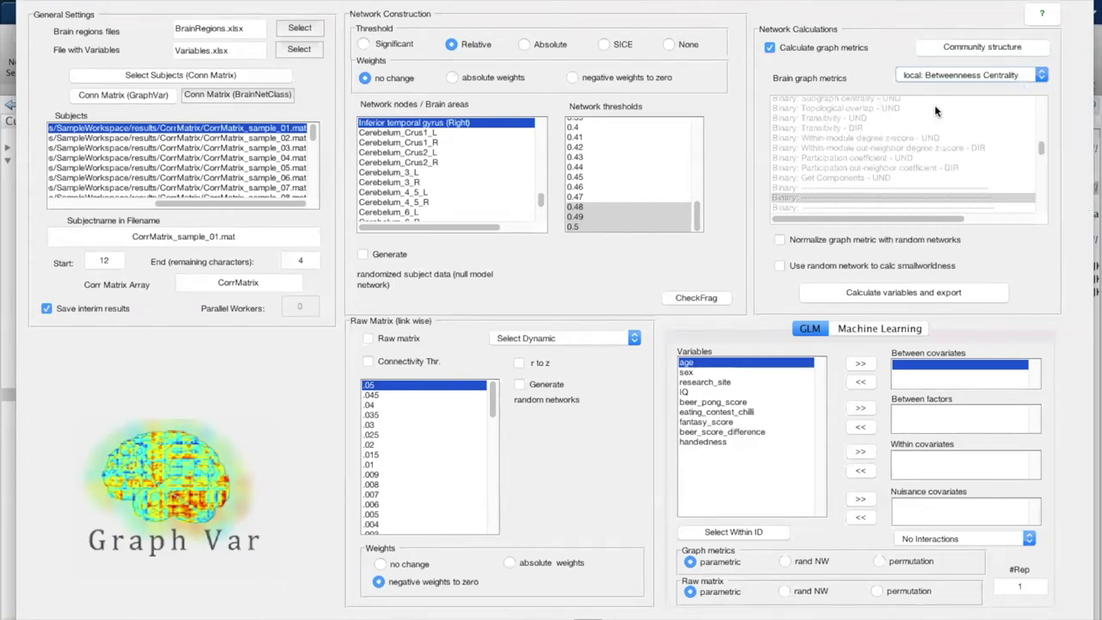
Step: Try local: Broadcast Centrality as the dynamic graph metric and cancel its path-weight scalar prompt
left_click(929, 75)
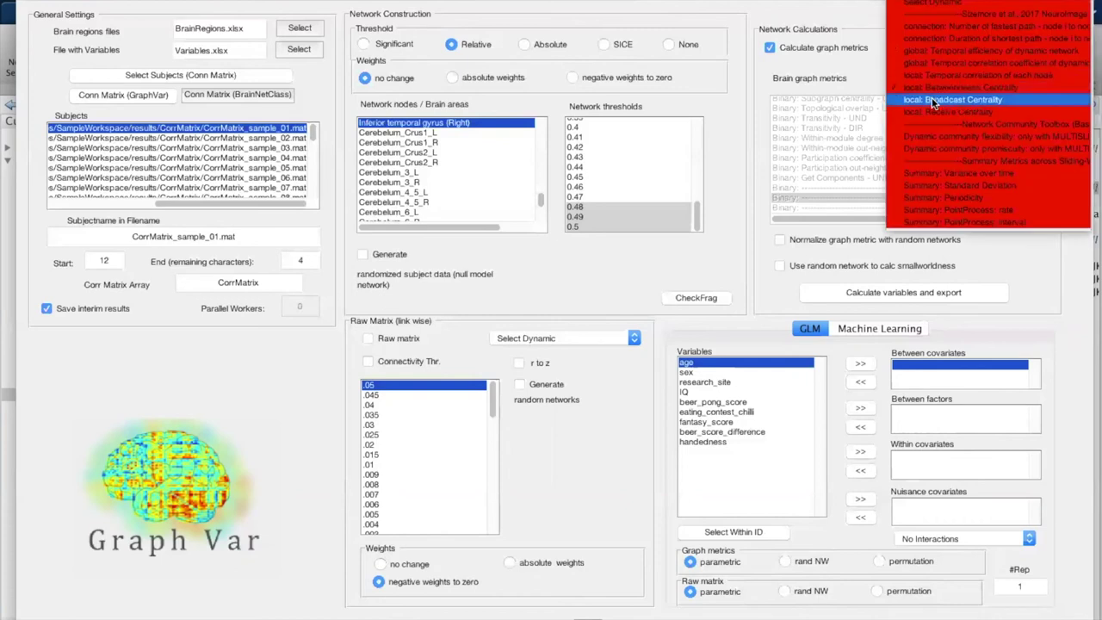
left_click(932, 105)
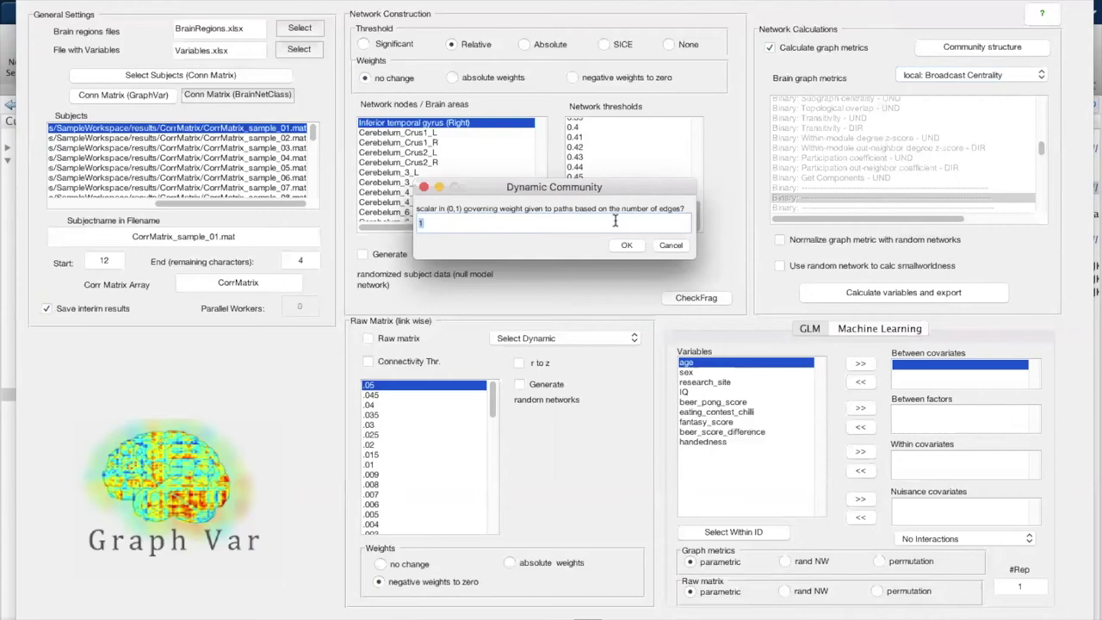
left_click(669, 246)
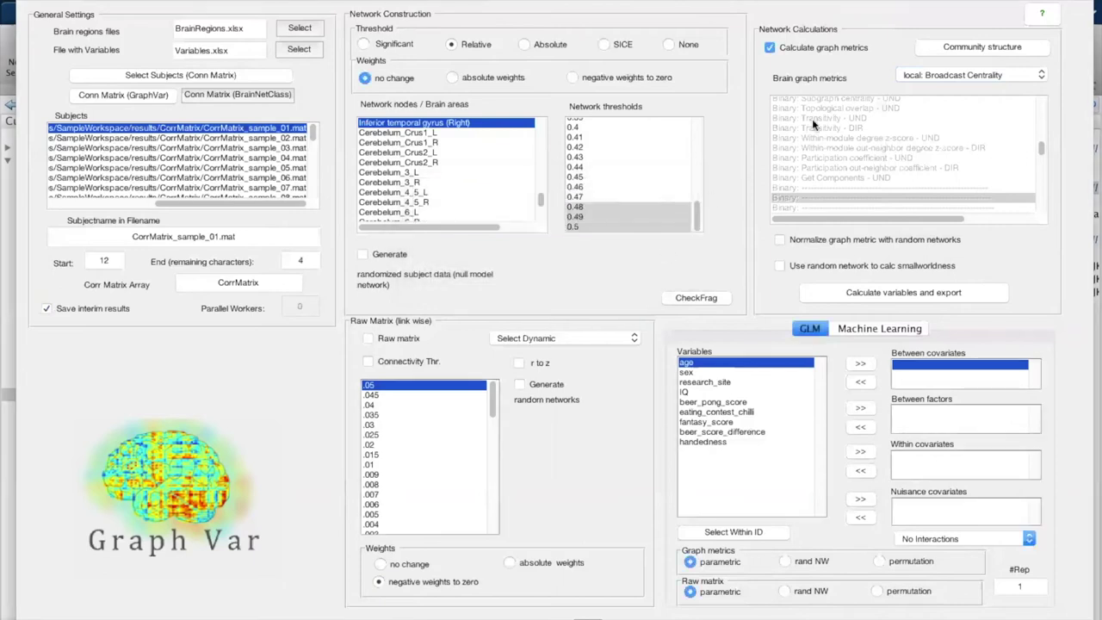
Step: Look over the dynamic community measures and reset the dynamic graph metric choice to Select Dynamic
left_click(921, 75)
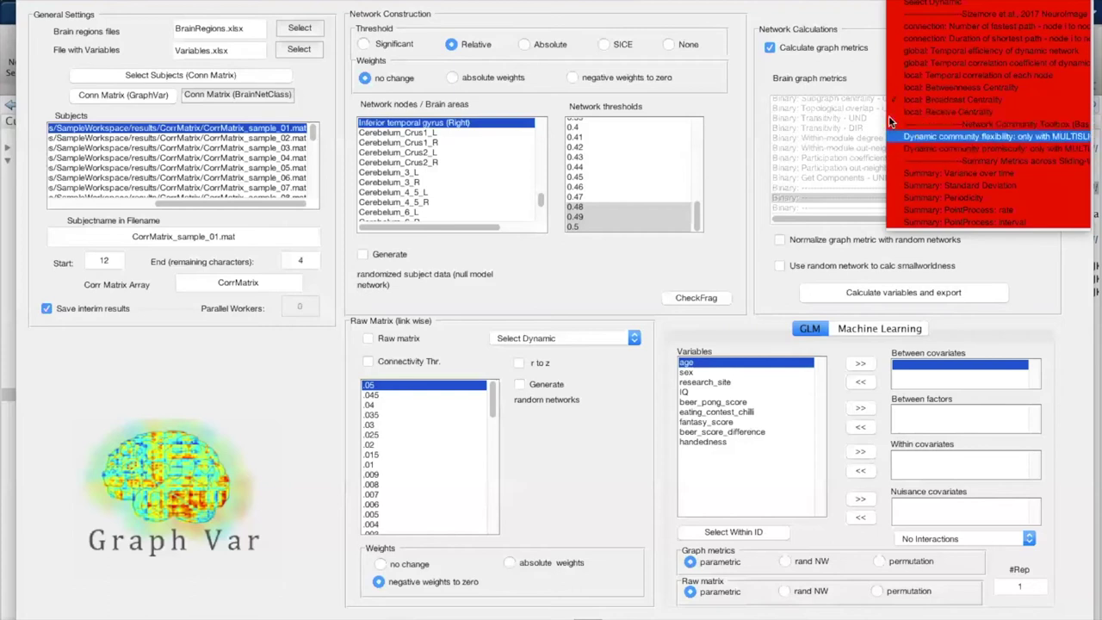
left_click(833, 77)
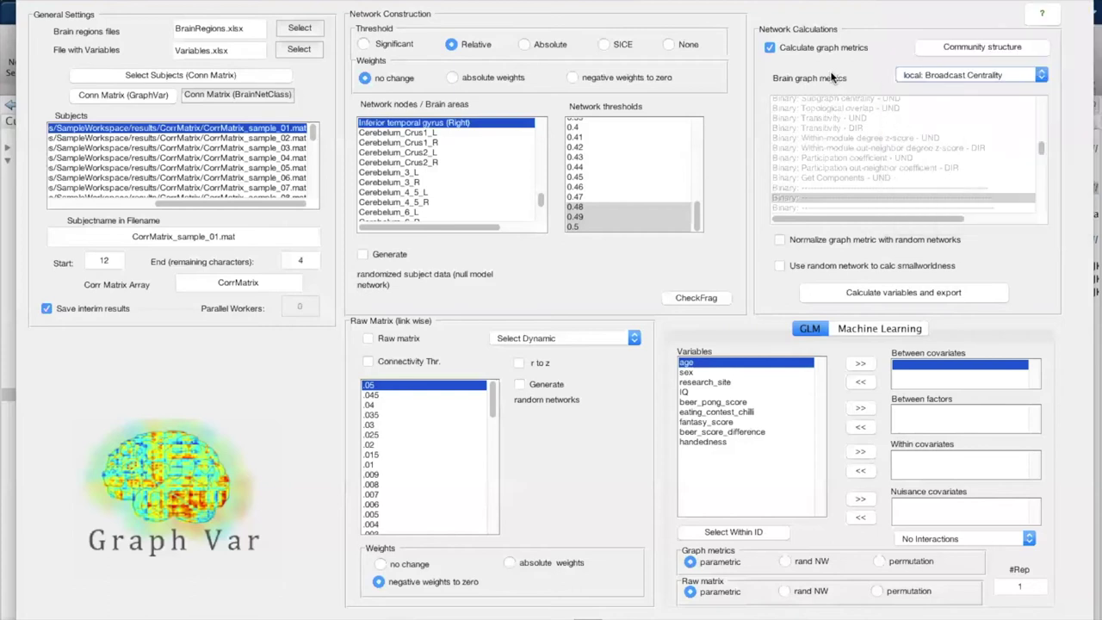
left_click(922, 74)
left_click(927, 8)
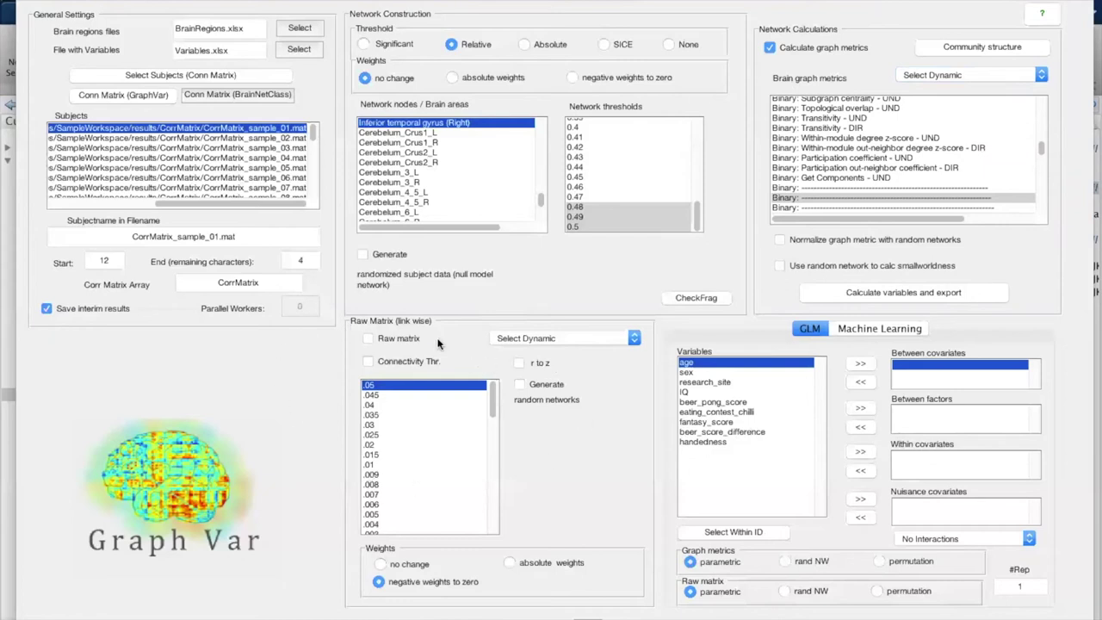
Step: Enable the raw matrix and set its dynamic measure to Brain-Network Variability
left_click(375, 339)
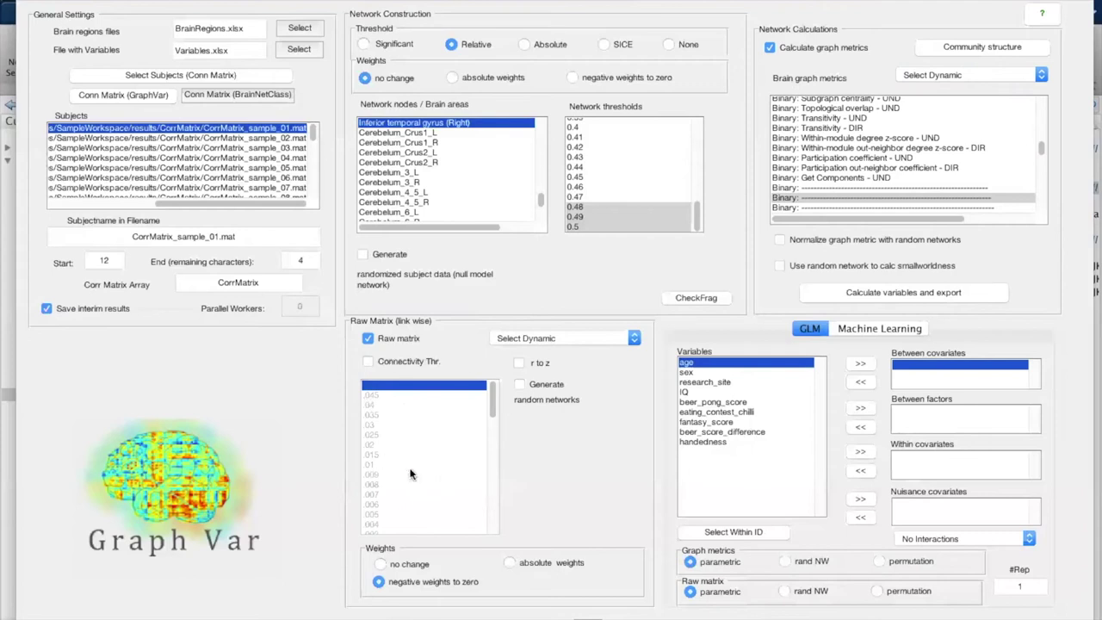
left_click(551, 335)
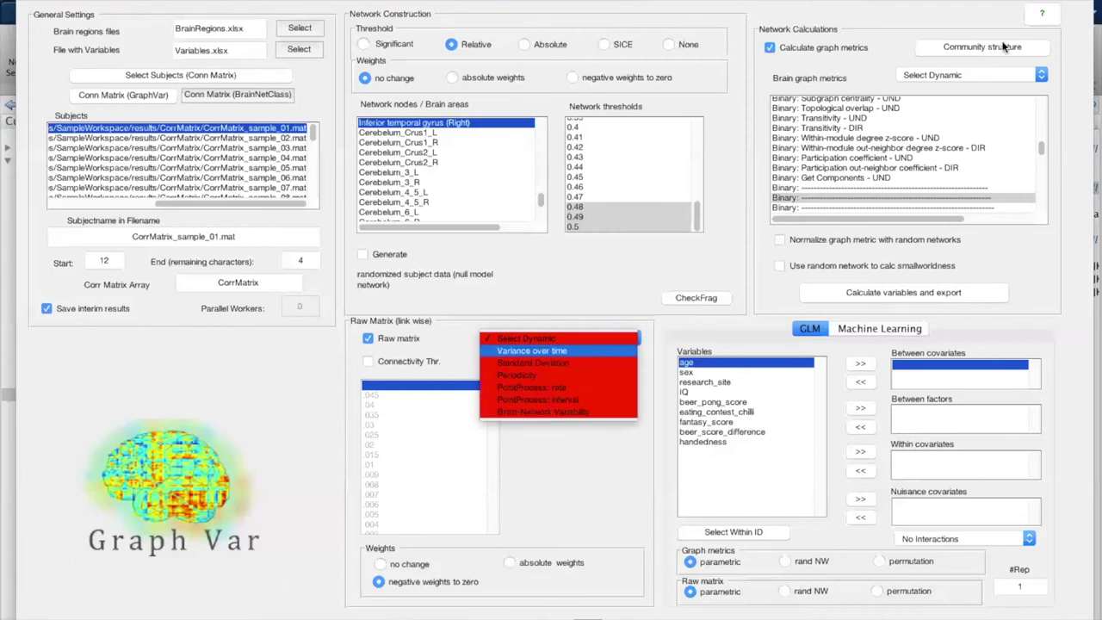
left_click(950, 77)
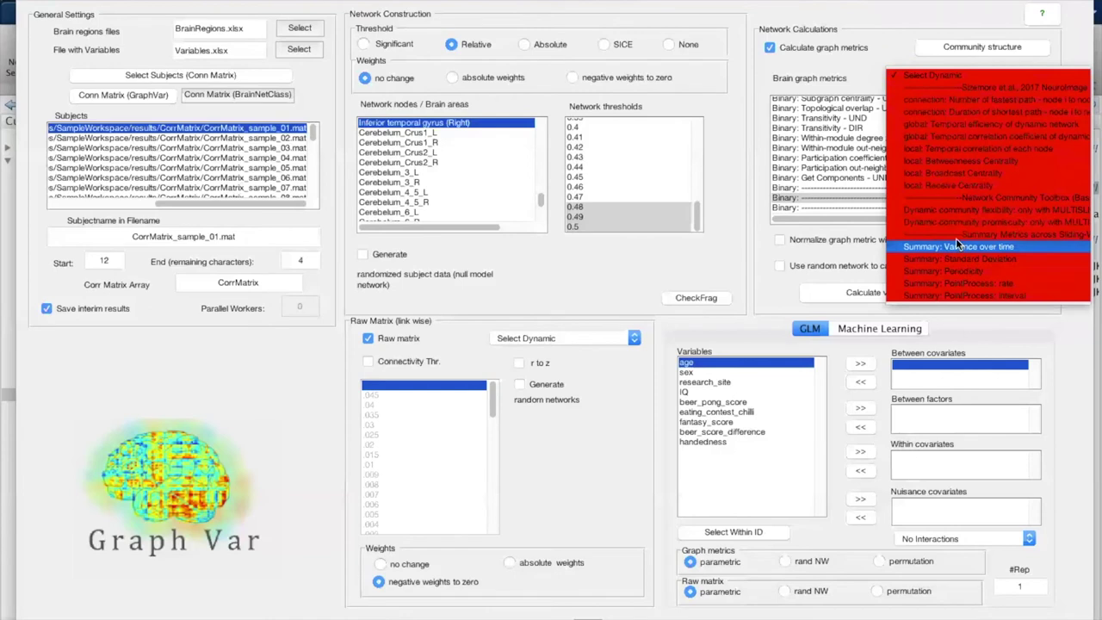
left_click(625, 418)
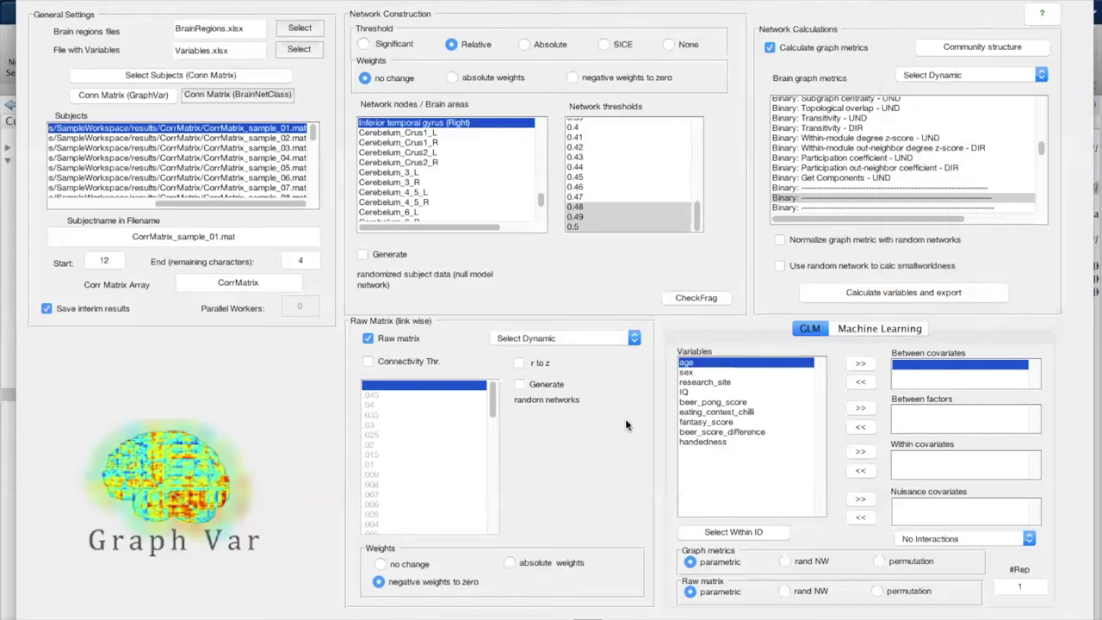
left_click(617, 338)
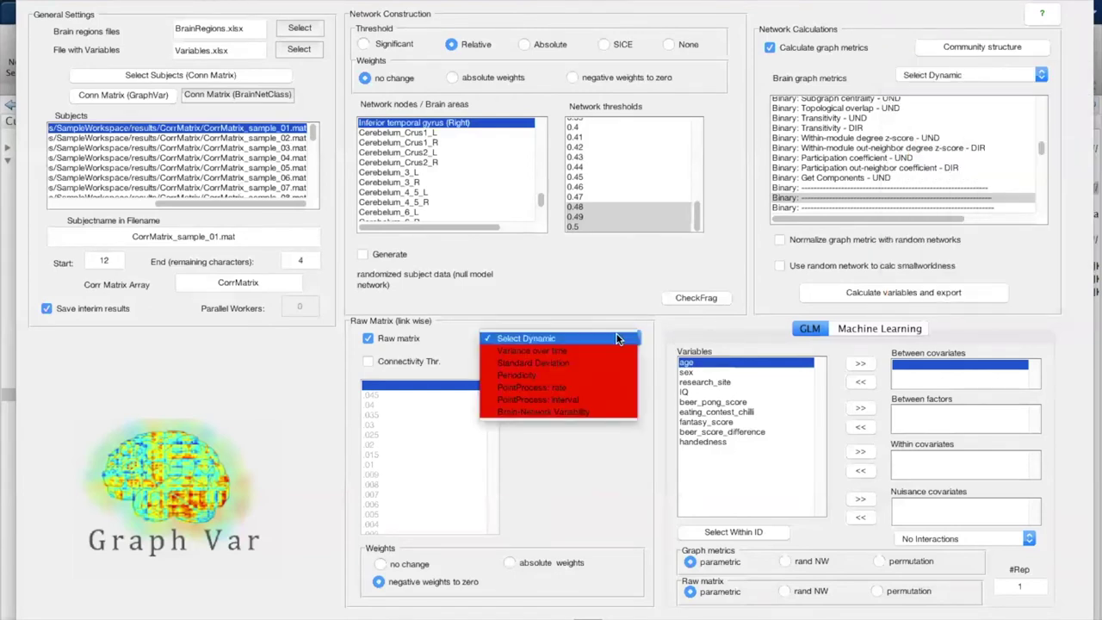
left_click(591, 411)
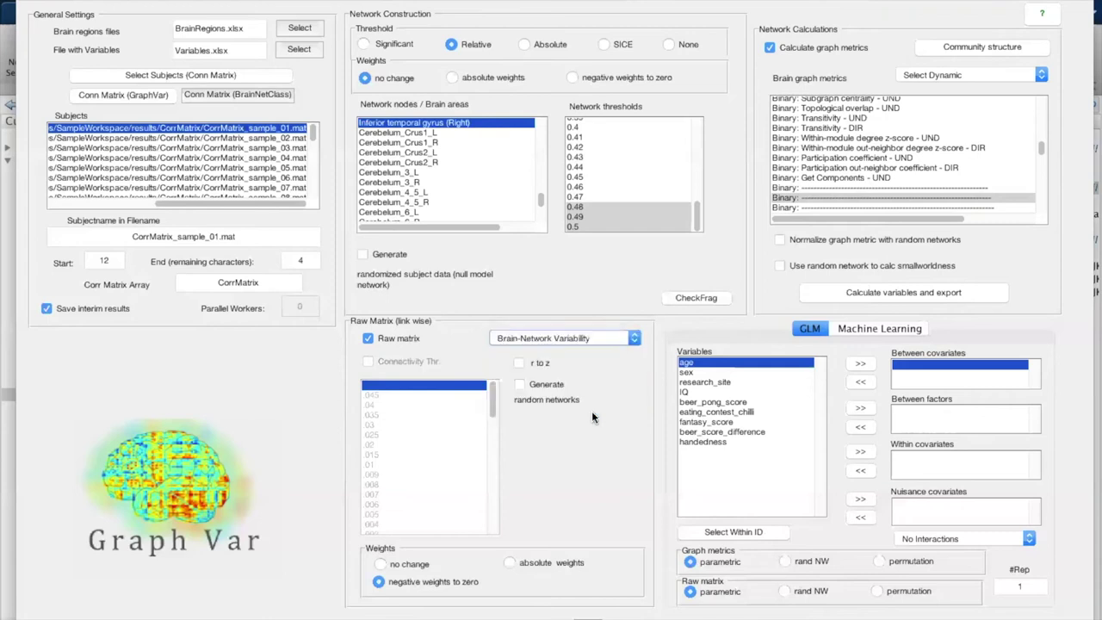
Step: Switch to the browser and skim the Brain journal article on brain-network variability from its title down to the introduction
key("ctrl+Up")
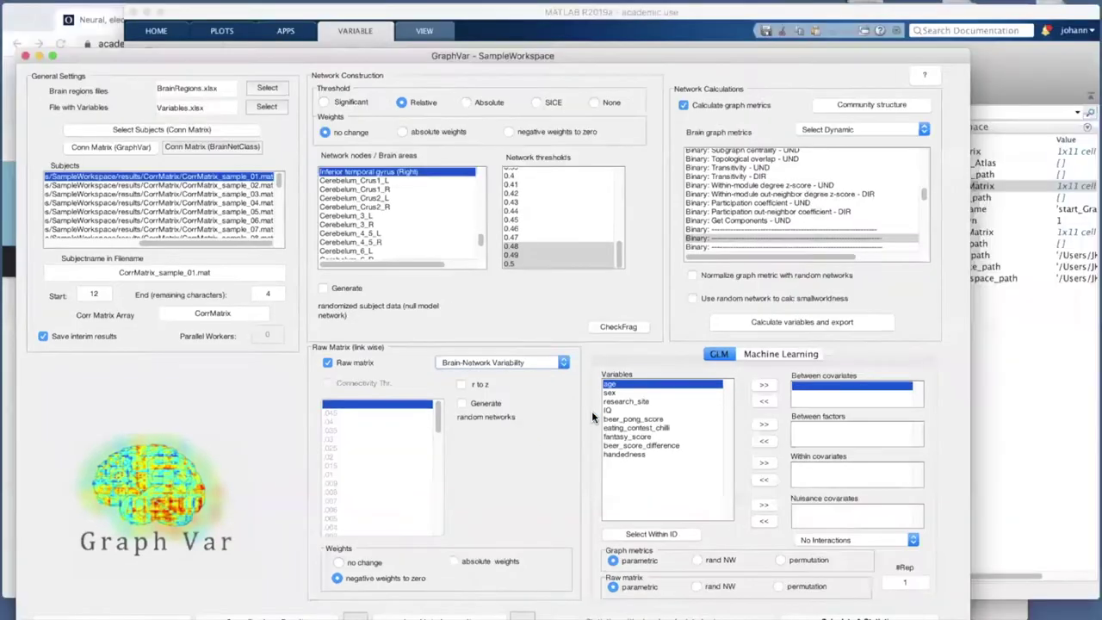
left_click(245, 252)
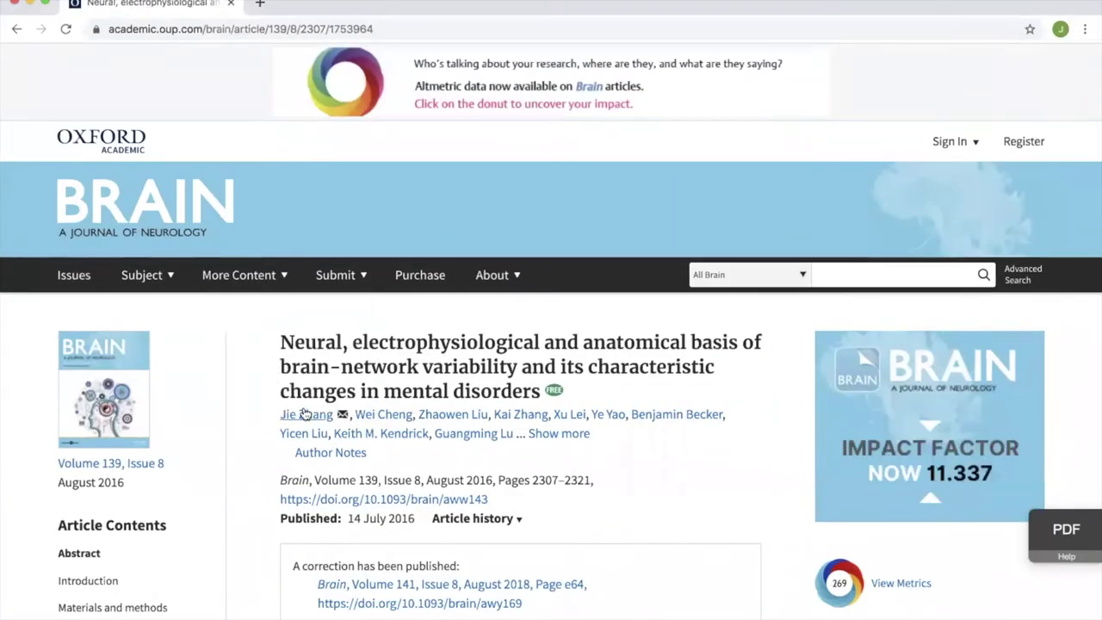
scroll(493, 368, "down", 8)
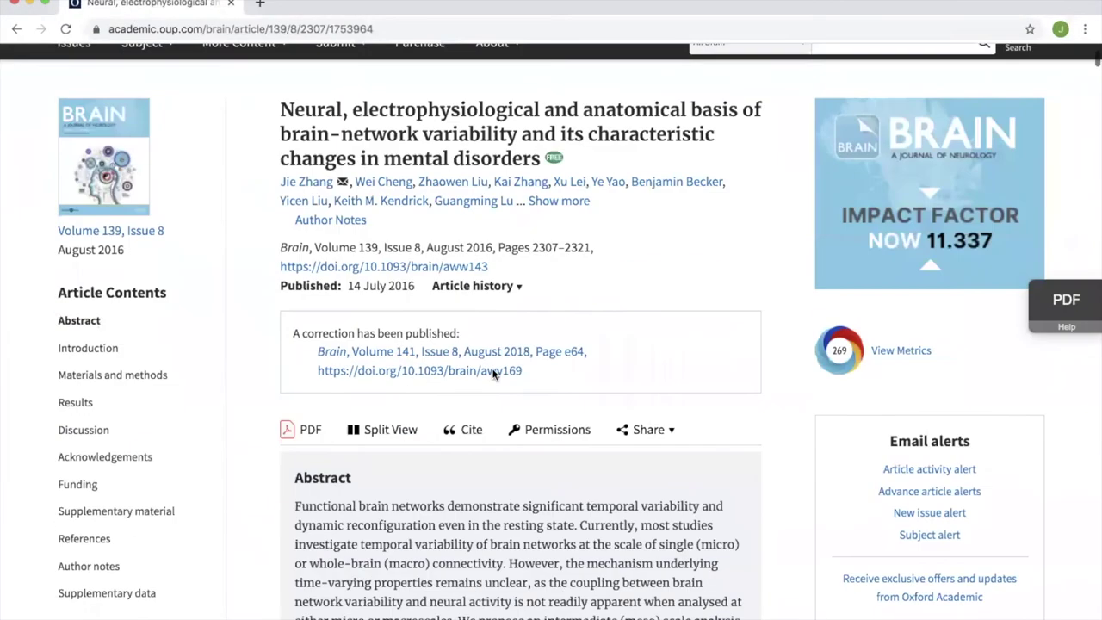
scroll(493, 367, "down", 20)
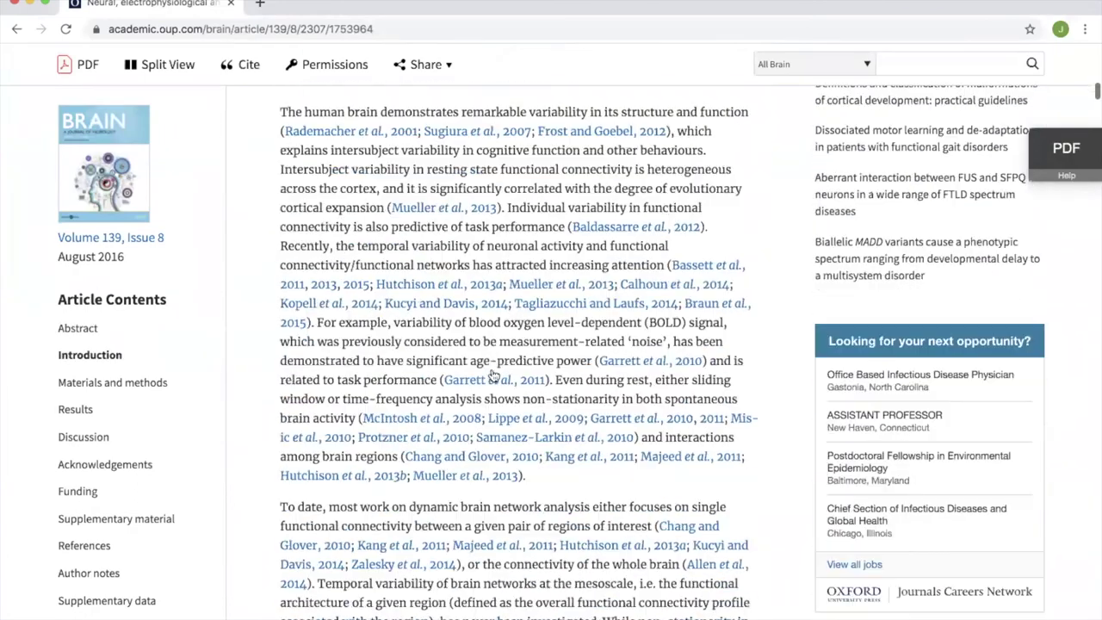
Step: Examine the Figure 1 flow chart of temporal variability analysis in the article and return to GraphVar
scroll(492, 373, "down", 20)
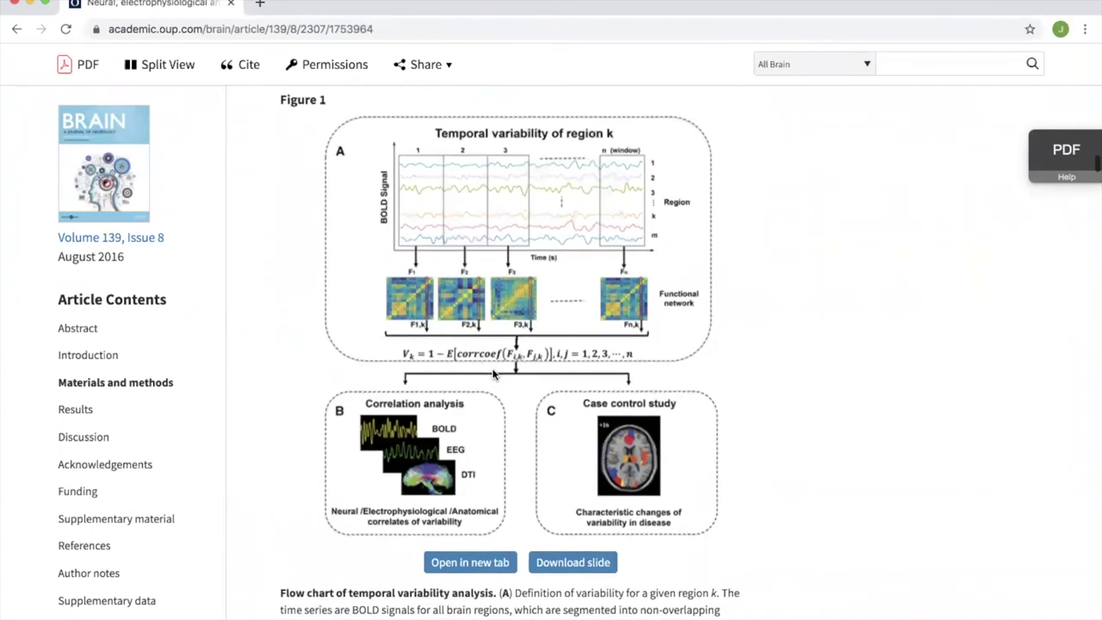
scroll(465, 371, "up", 1)
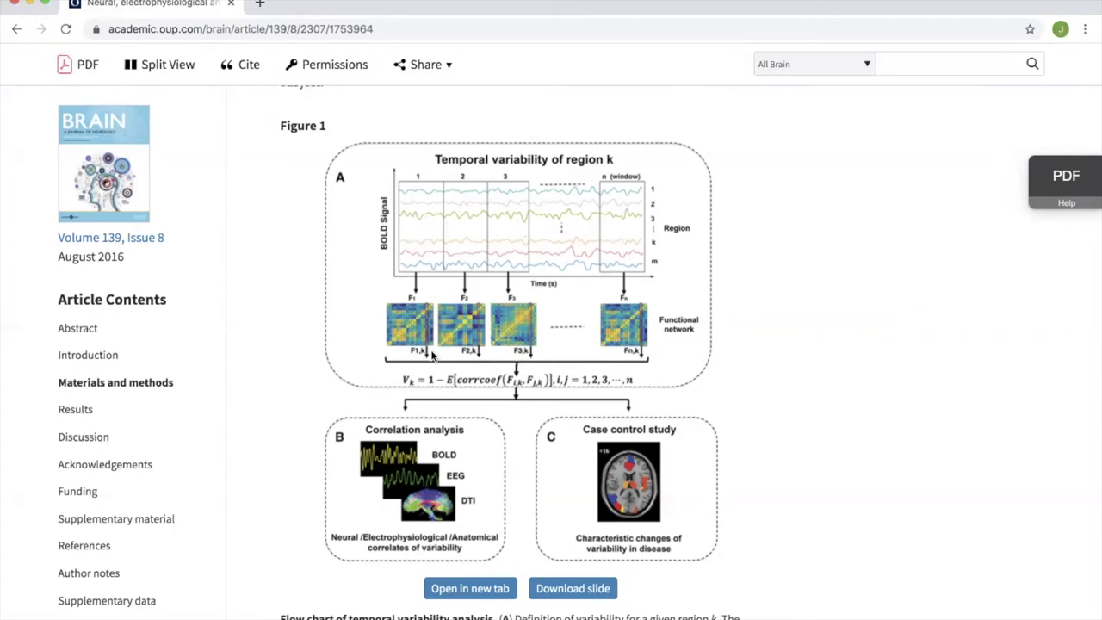
key("ctrl+Up")
left_click(273, 452)
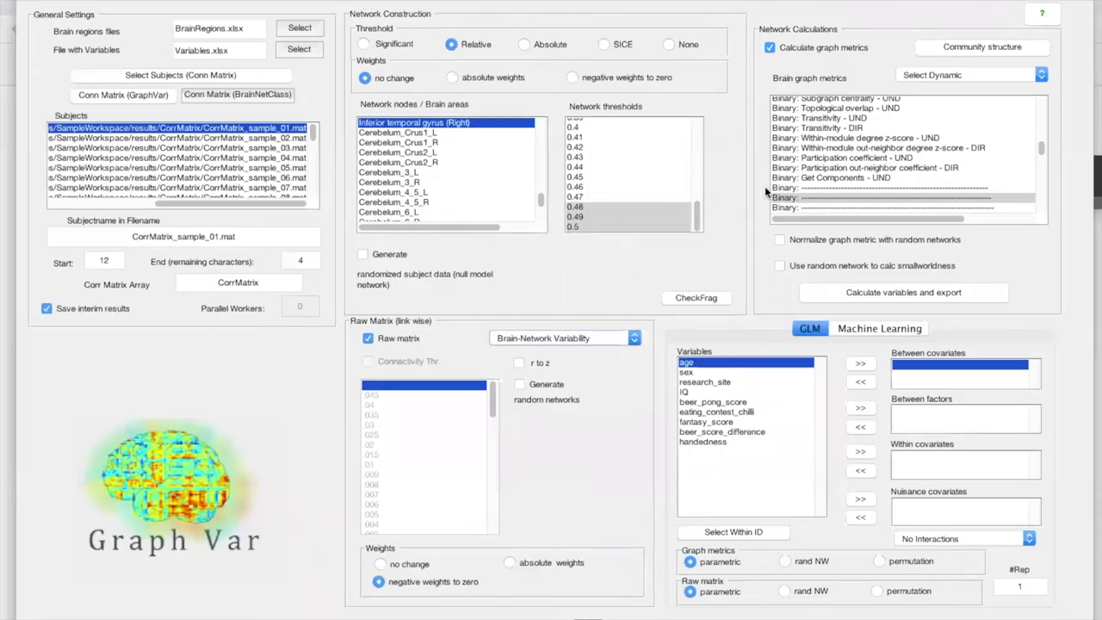
Step: Set the network construction threshold to None and acknowledge the notice about suitable graph metrics
scroll(819, 158, "up", 10)
scroll(819, 159, "up", 1)
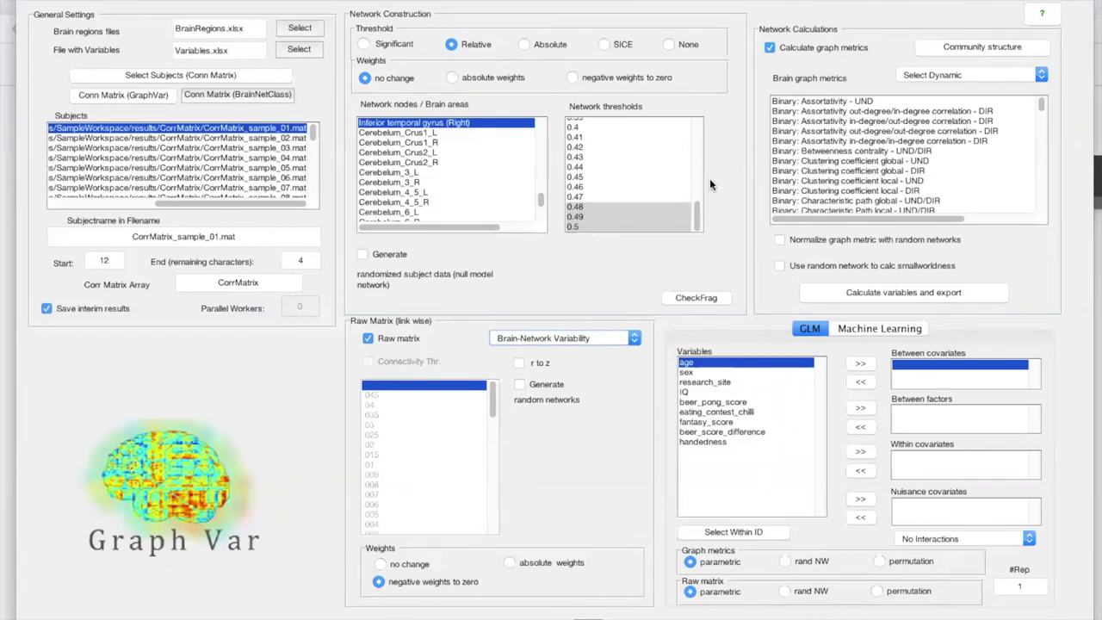
left_click(669, 45)
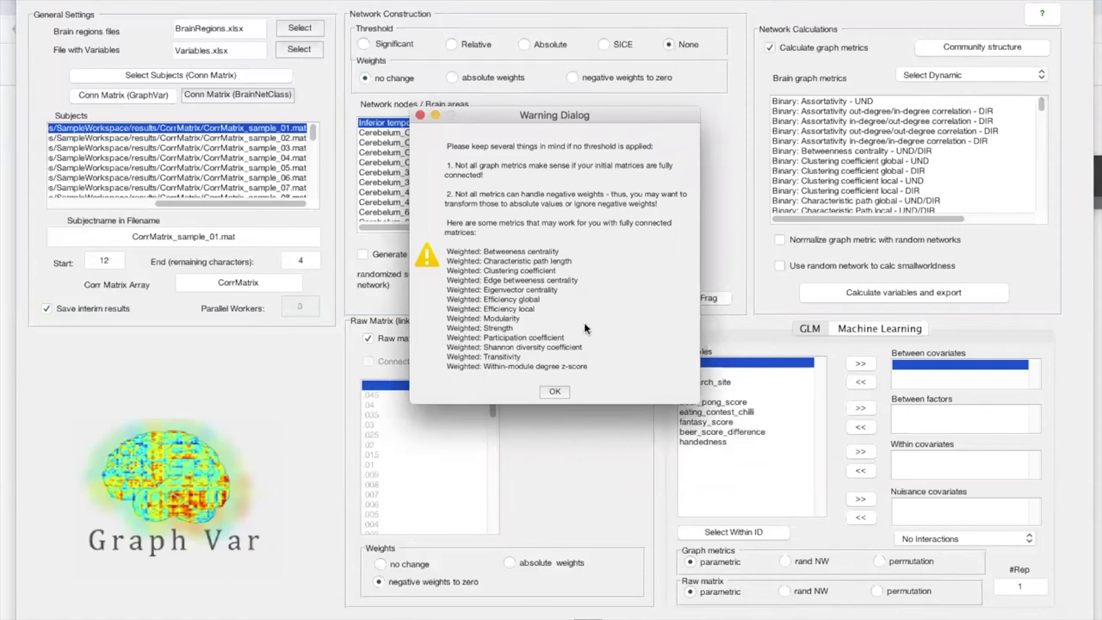
left_click(554, 392)
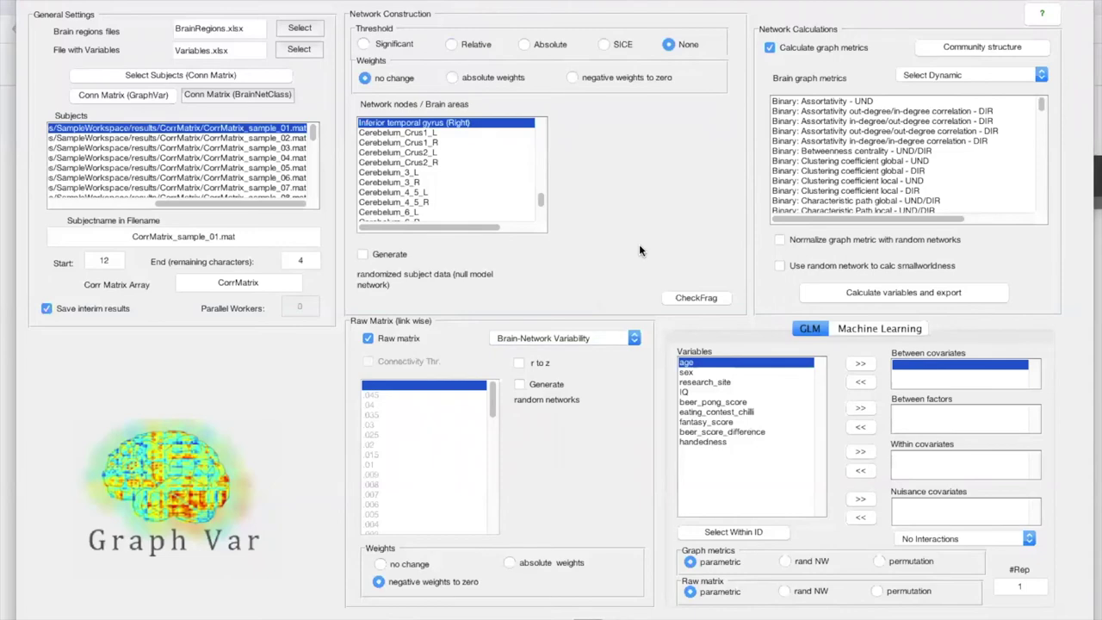
Step: Switch to the Graph_Theory_Mind_Brain_2020 slides and examine the segregation slide on dynamic network reconfiguration
key("ctrl+Up")
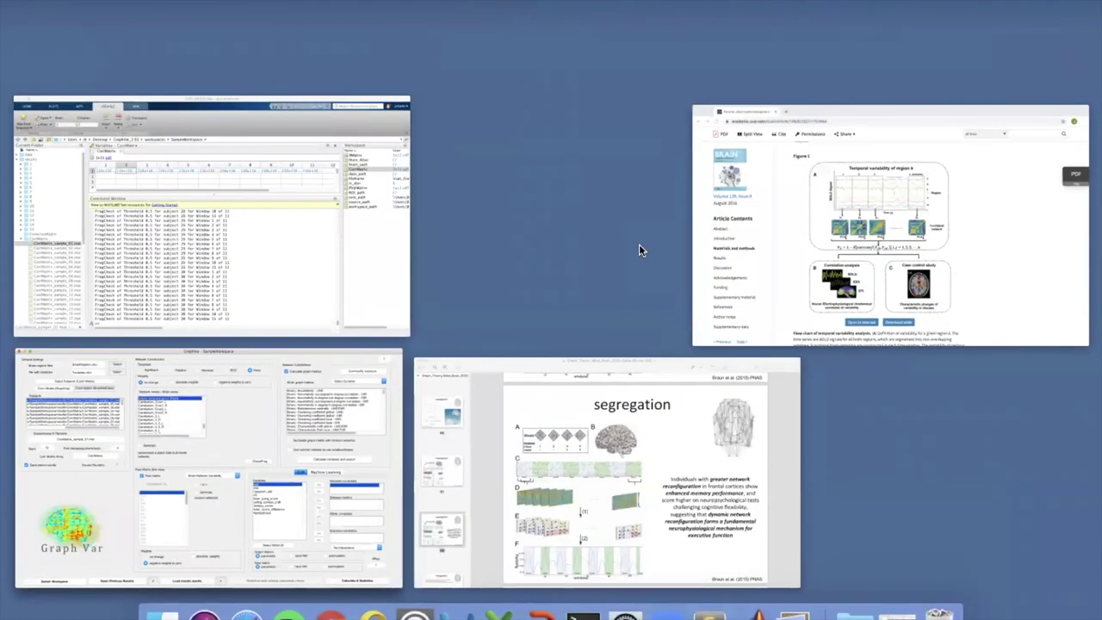
left_click(611, 450)
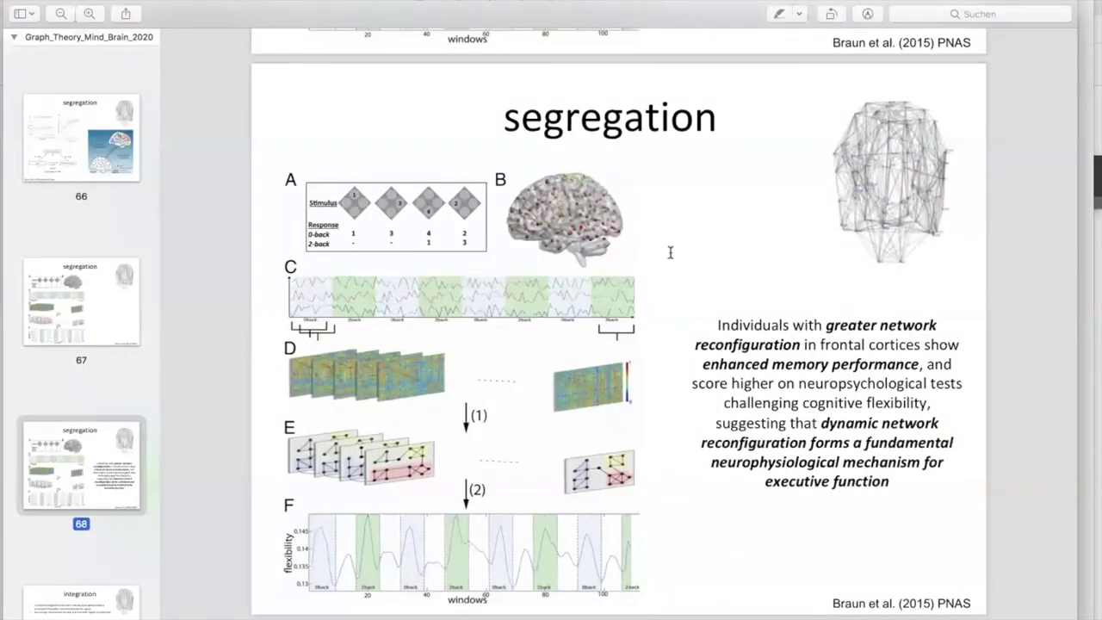
scroll(630, 339, "down", 2)
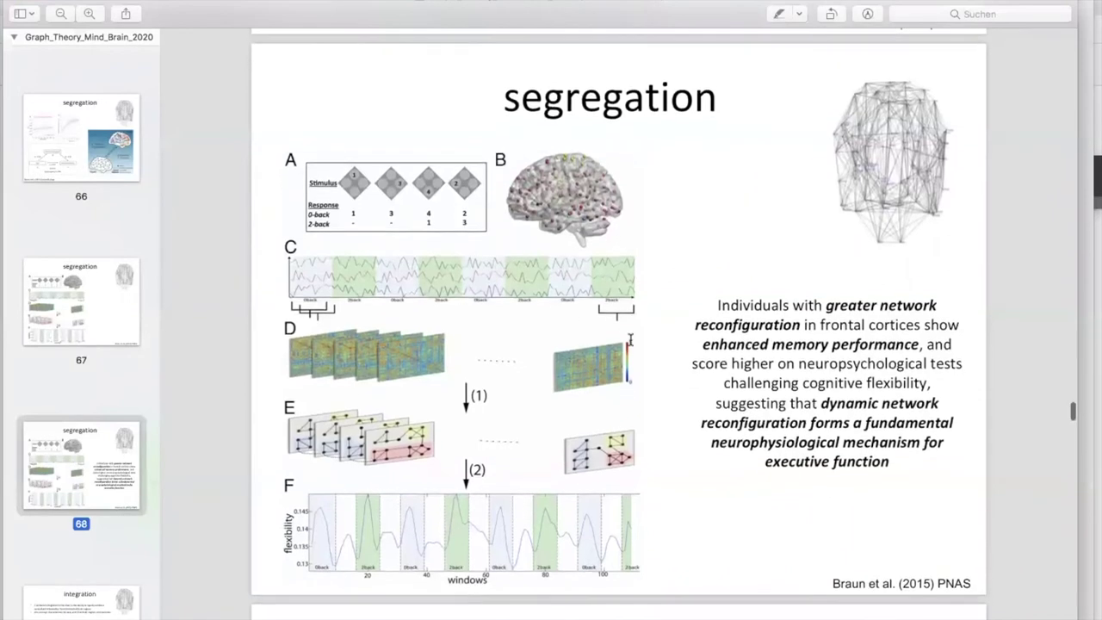
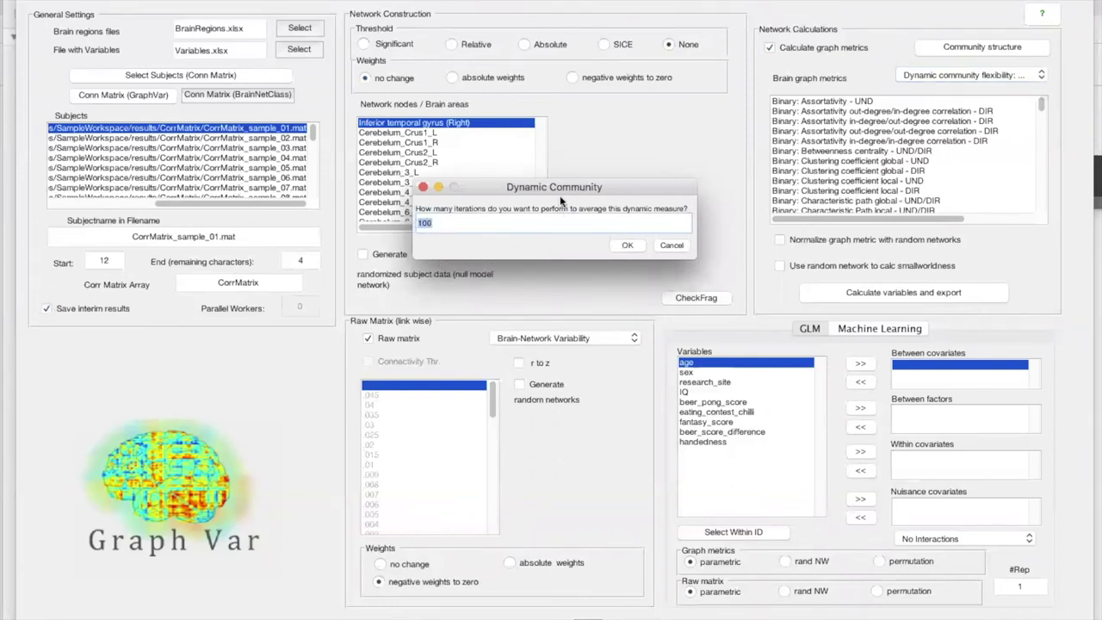
Step: Confirm the number of iterations for dynamic community flexibility and set the raw matrix's dynamic measure to Variance over time
left_click(457, 221)
left_click(623, 245)
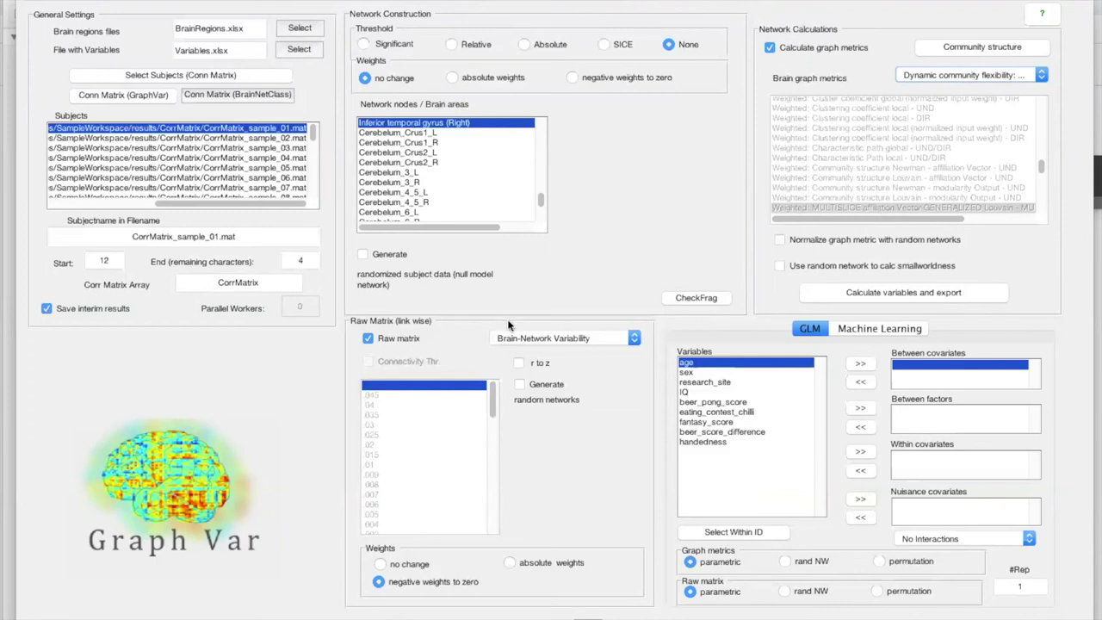
left_click(551, 339)
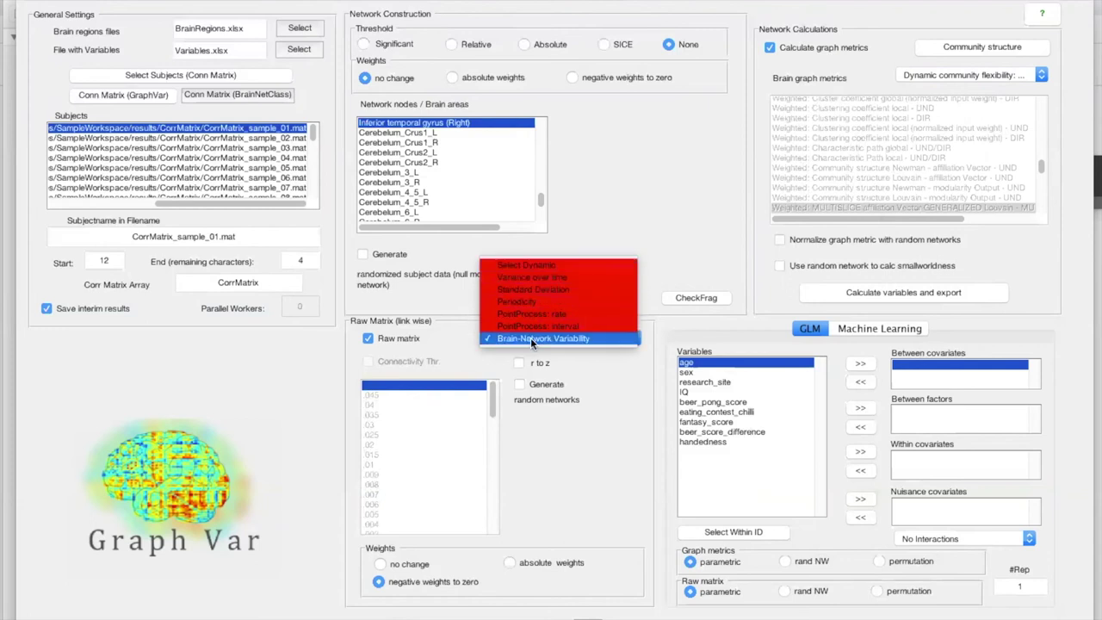
left_click(529, 278)
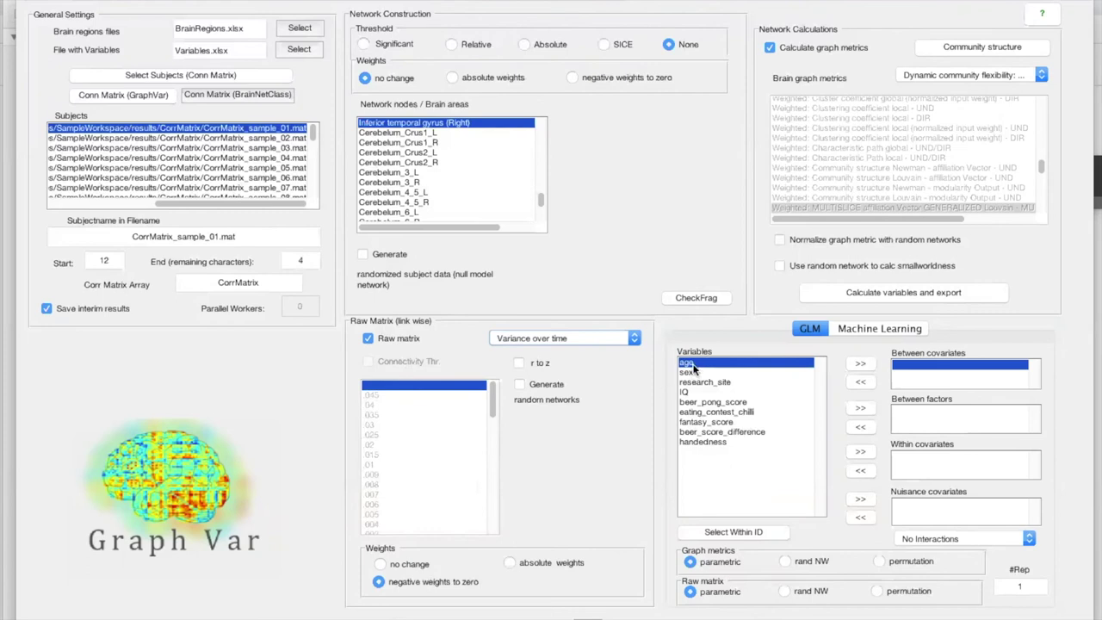
Step: Add IQ as a between covariate and handedness as a nuisance covariate in the GLM
left_click(694, 391)
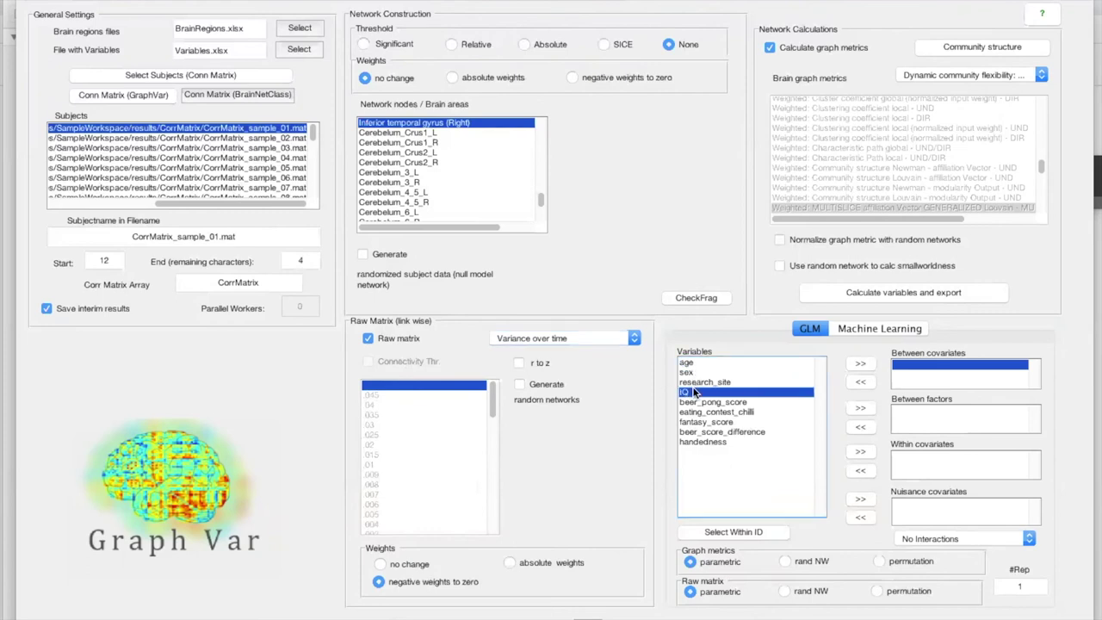
left_click(860, 363)
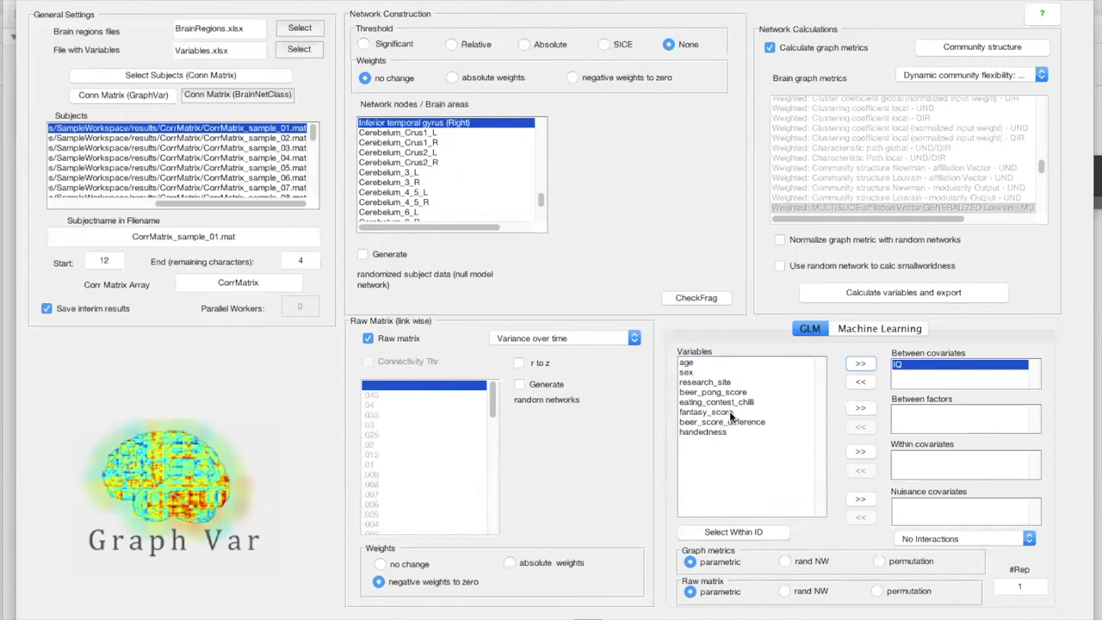
left_click(703, 431)
left_click(860, 500)
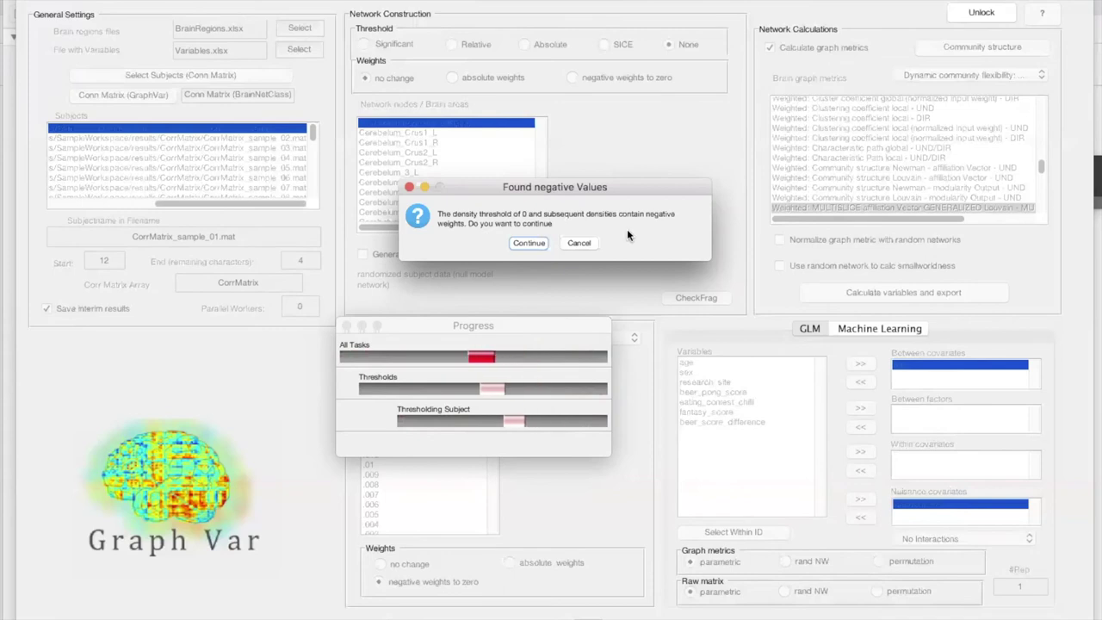
Step: Cancel the calculation at the negative-values question and set the network construction weights to negative weights to zero
left_click(579, 243)
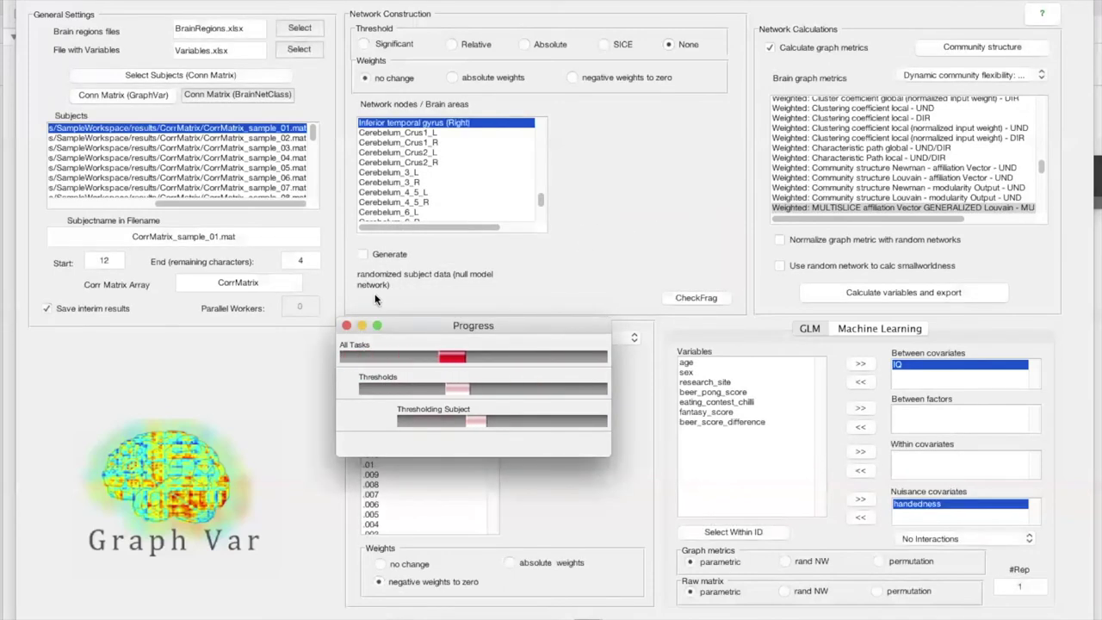
left_click(589, 79)
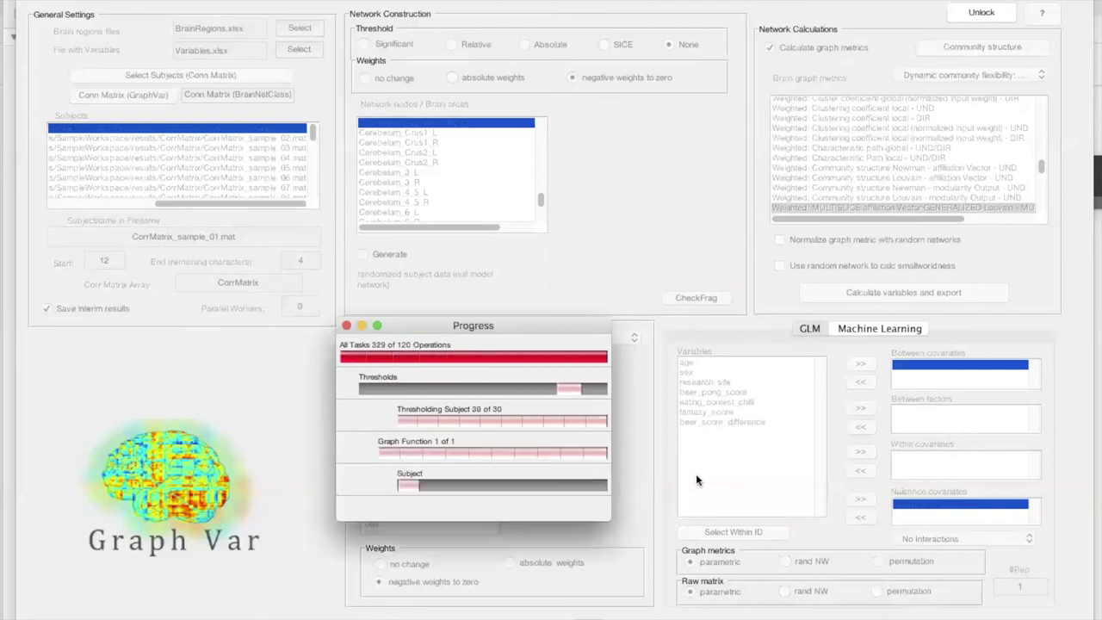
Step: Switch to MATLAB to check the command output of the running calculation
key("ctrl+Up")
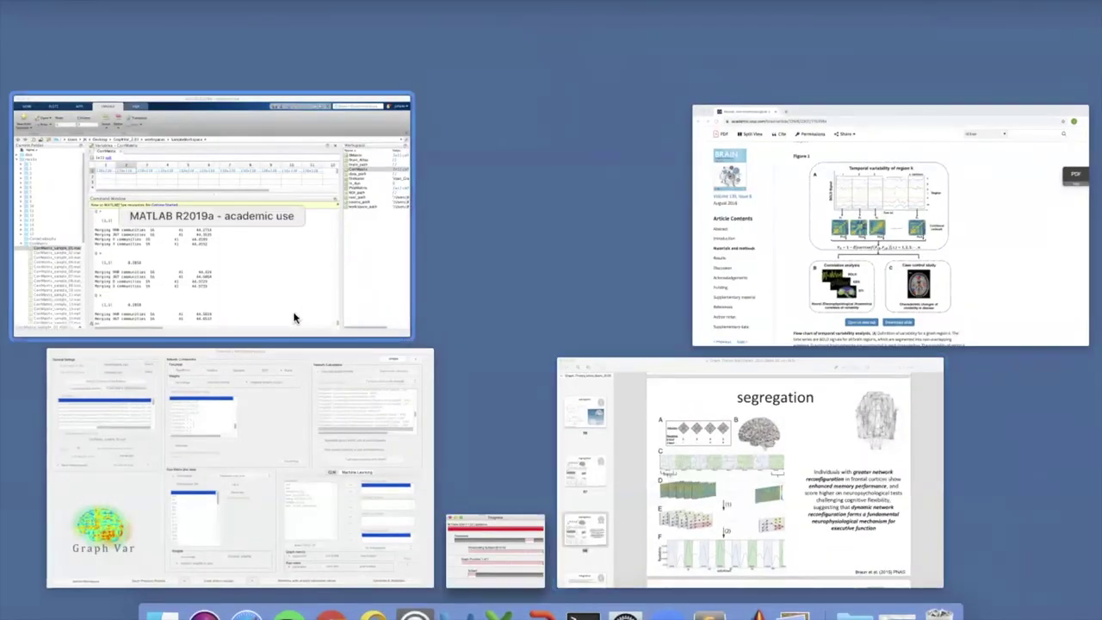
left_click(294, 319)
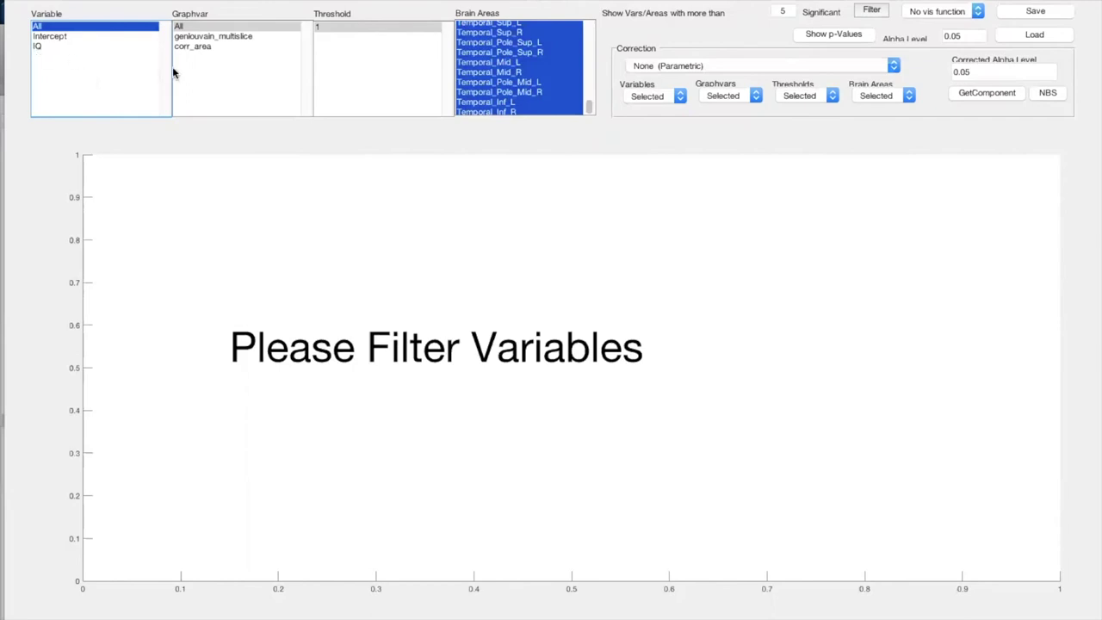
Step: Plot the genlouvain_multislice results at threshold 0 in the results window, inspect the Intercept and IQ values, and hide non-significant areas
key("ctrl+Up")
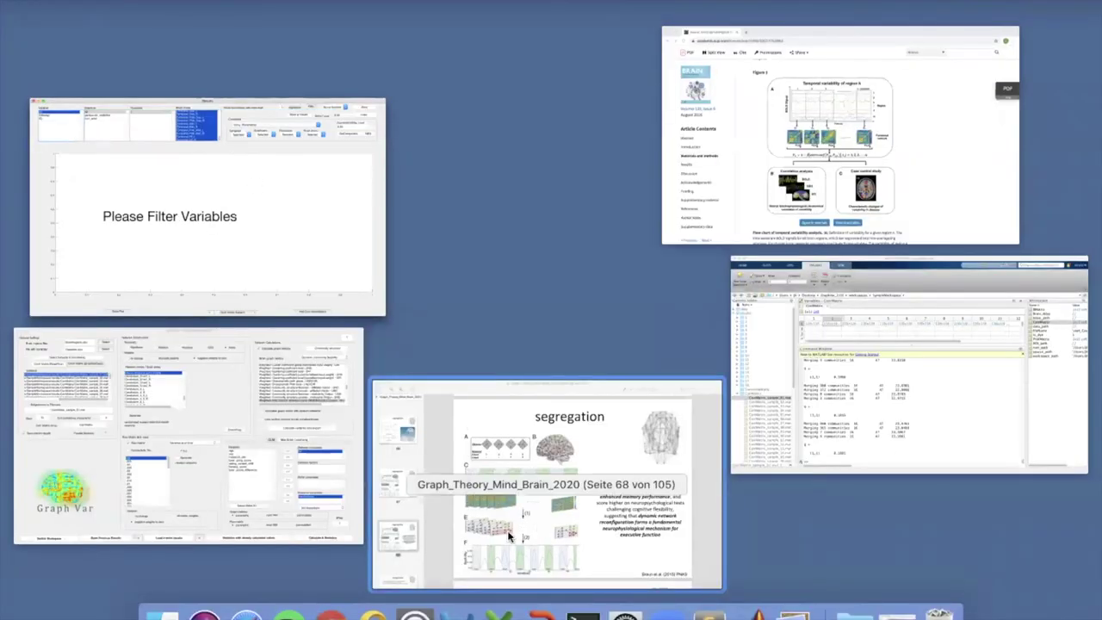
left_click(292, 270)
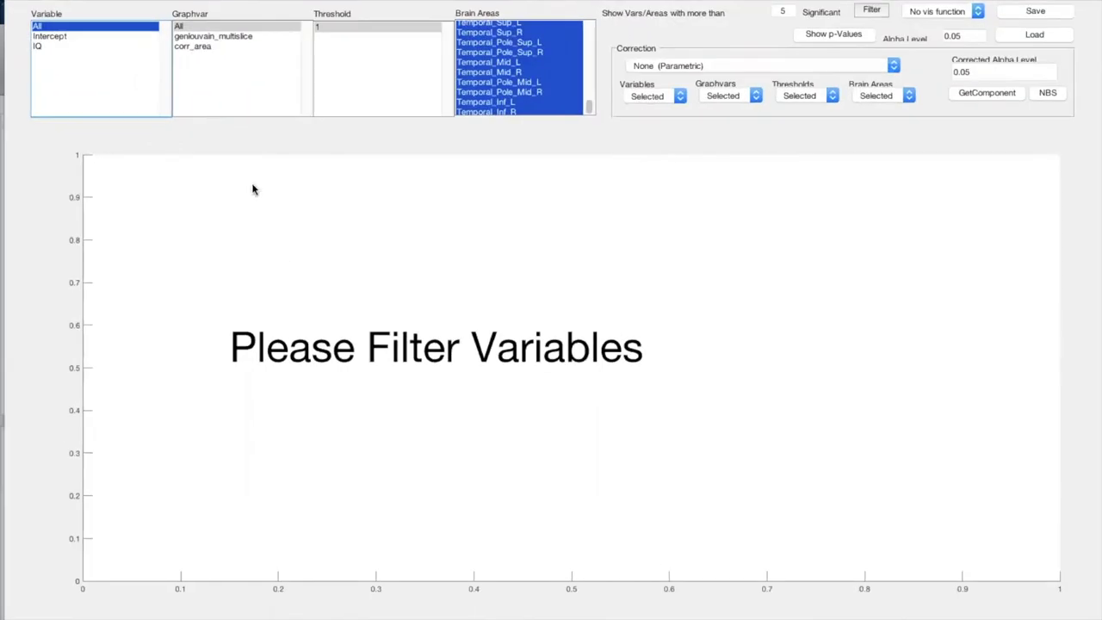
left_click(196, 38)
left_click(358, 28)
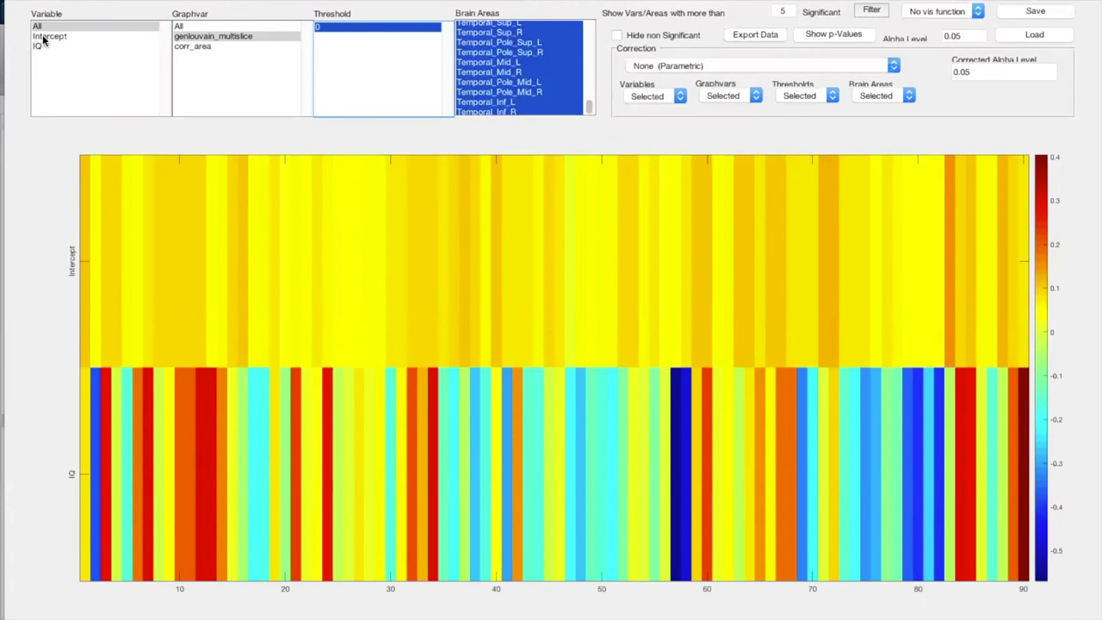
mouse_move(89, 256)
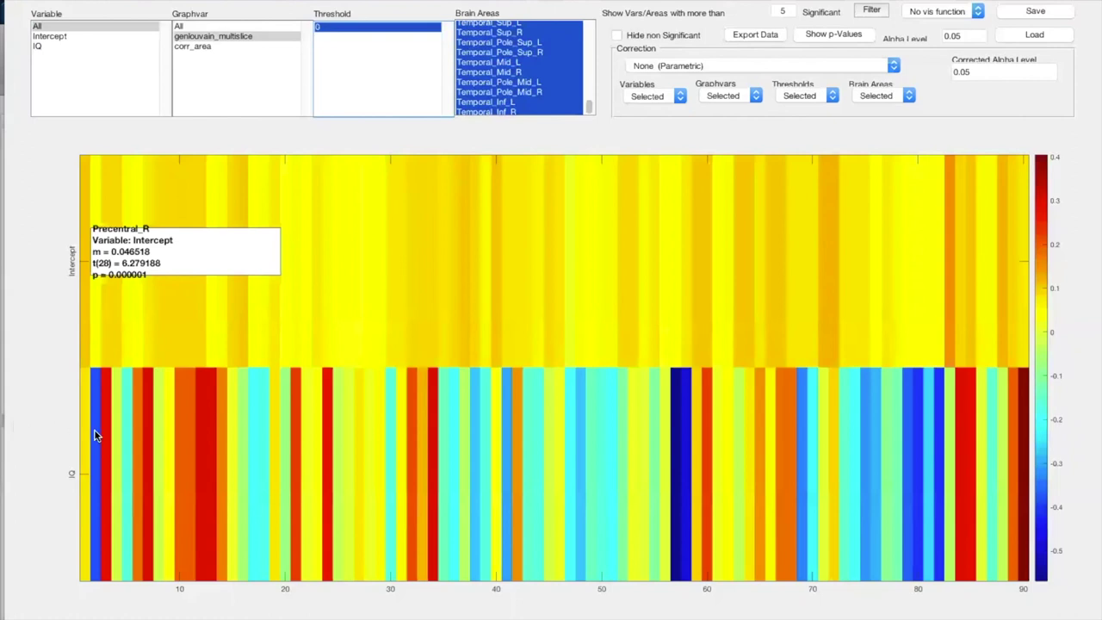
mouse_move(91, 448)
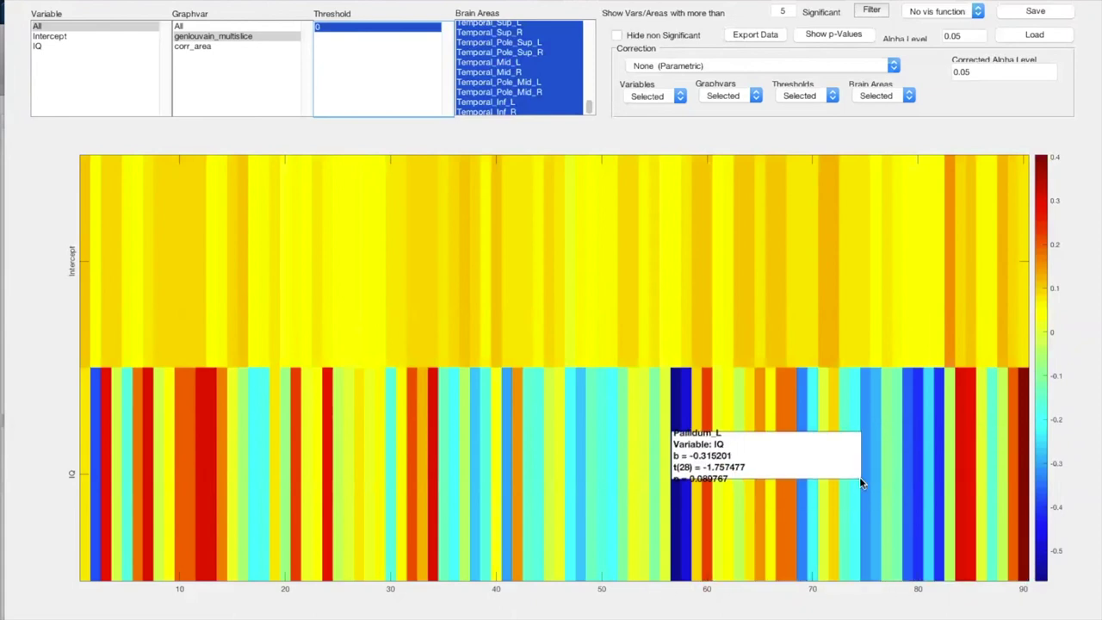
left_click(620, 37)
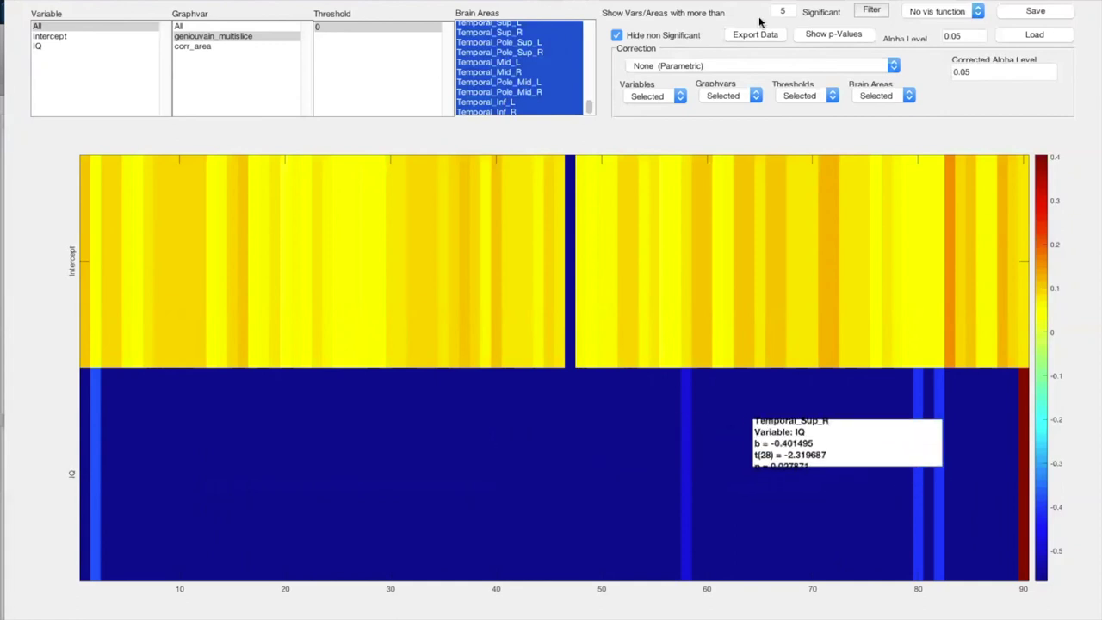
Step: Try the Random Networks/Groups (Permutation) correction with p-values shown, and return to the uncorrected parametric results
left_click(678, 68)
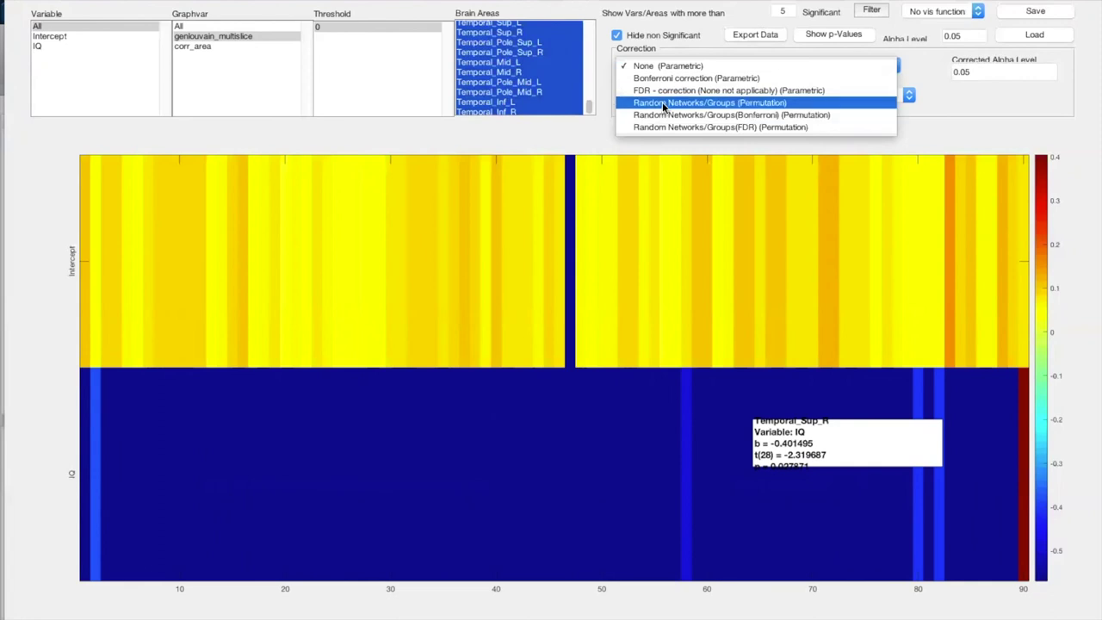
left_click(662, 101)
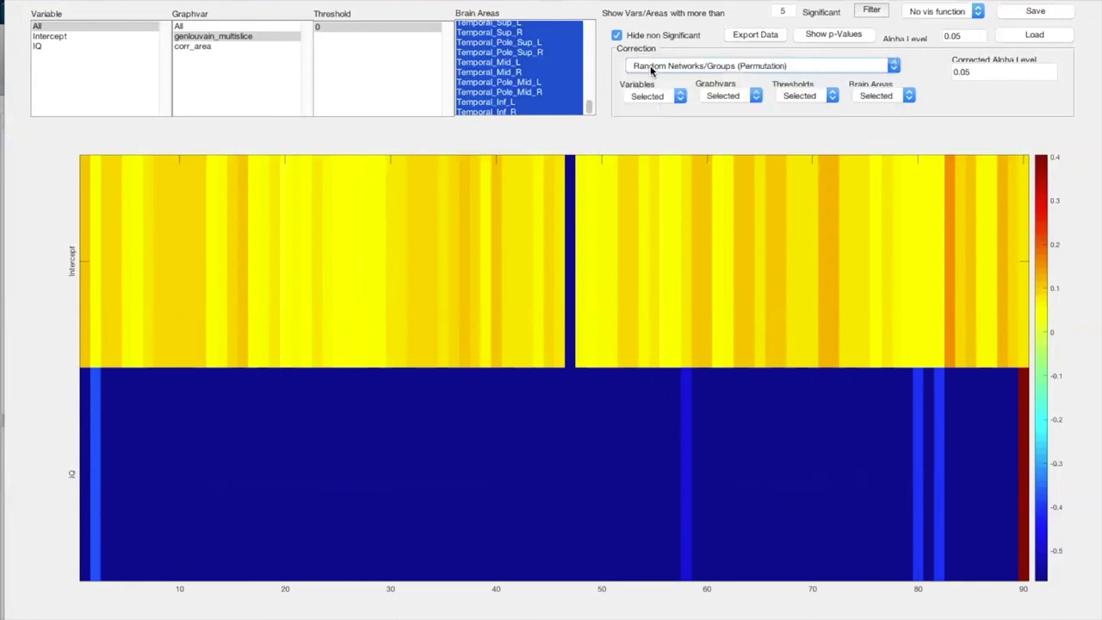
left_click(820, 33)
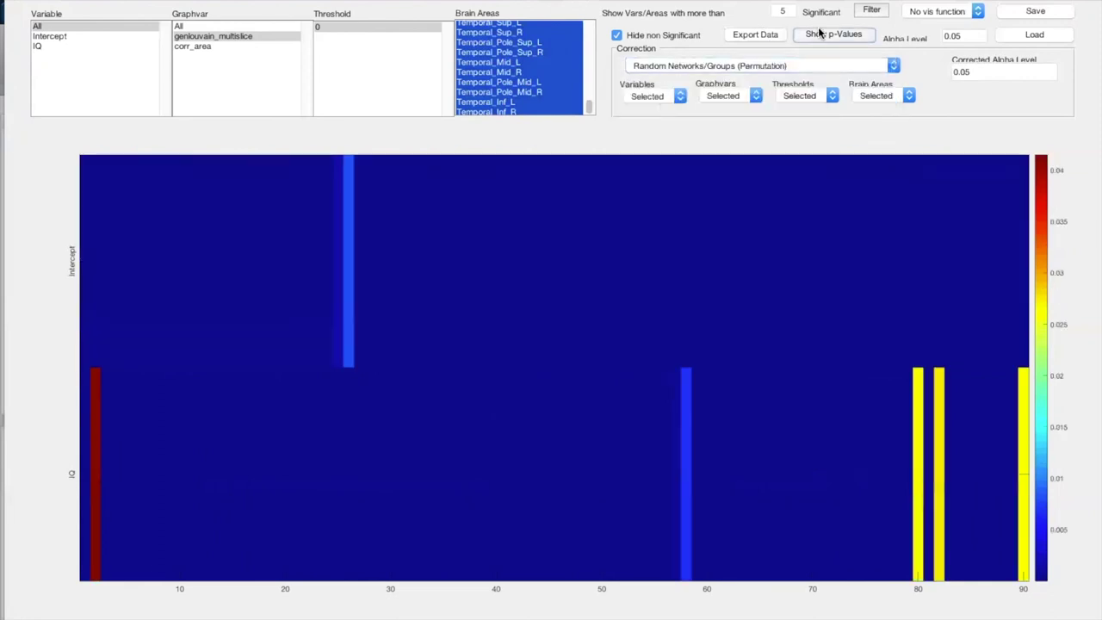
left_click(819, 32)
left_click(712, 67)
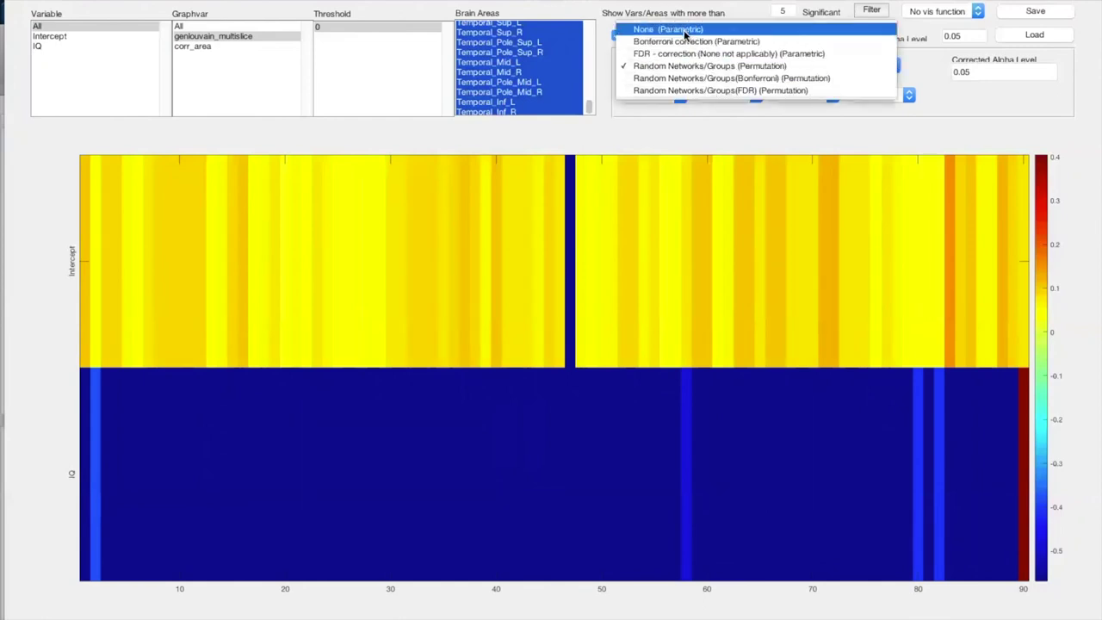
left_click(685, 33)
Step: Apply the parametric FDR correction and inspect the area statistics for Intercept and IQ
left_click(779, 69)
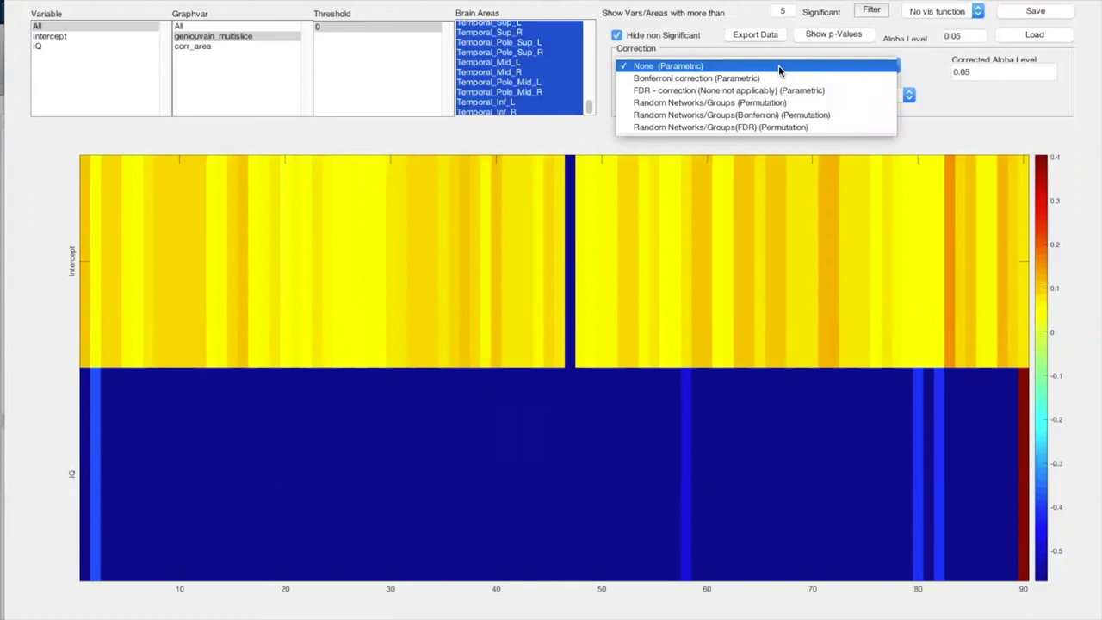
left_click(747, 90)
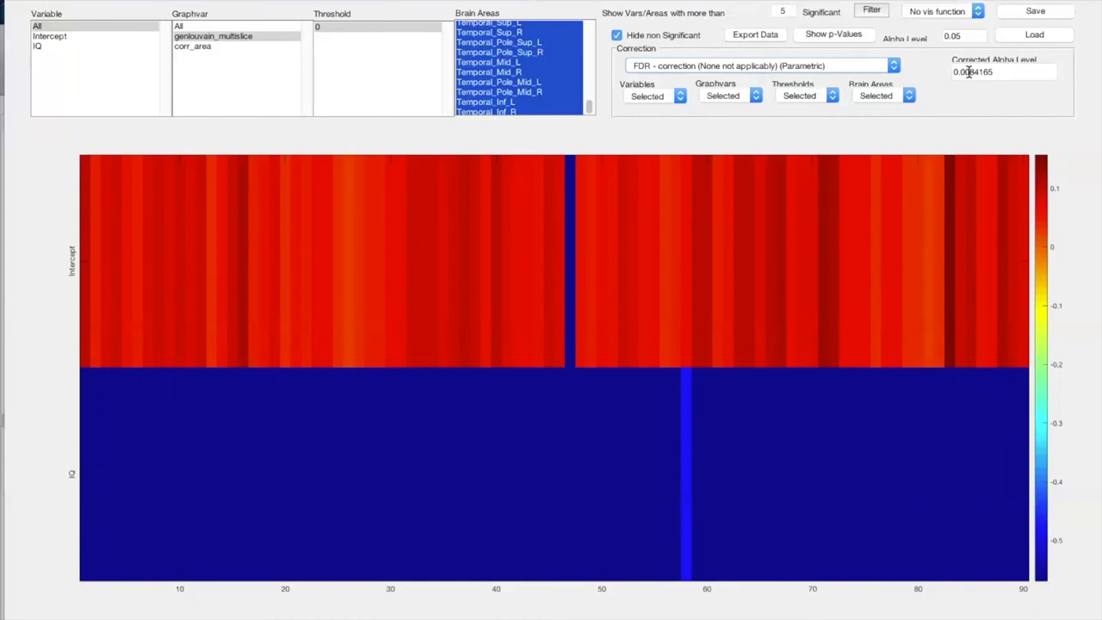
mouse_move(705, 316)
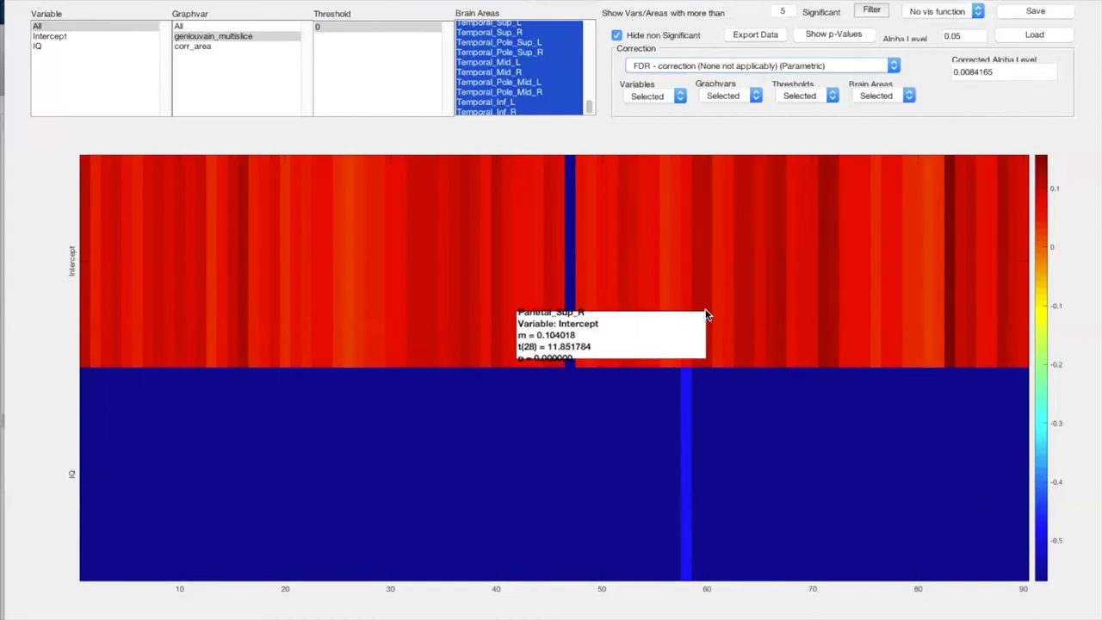
mouse_move(682, 446)
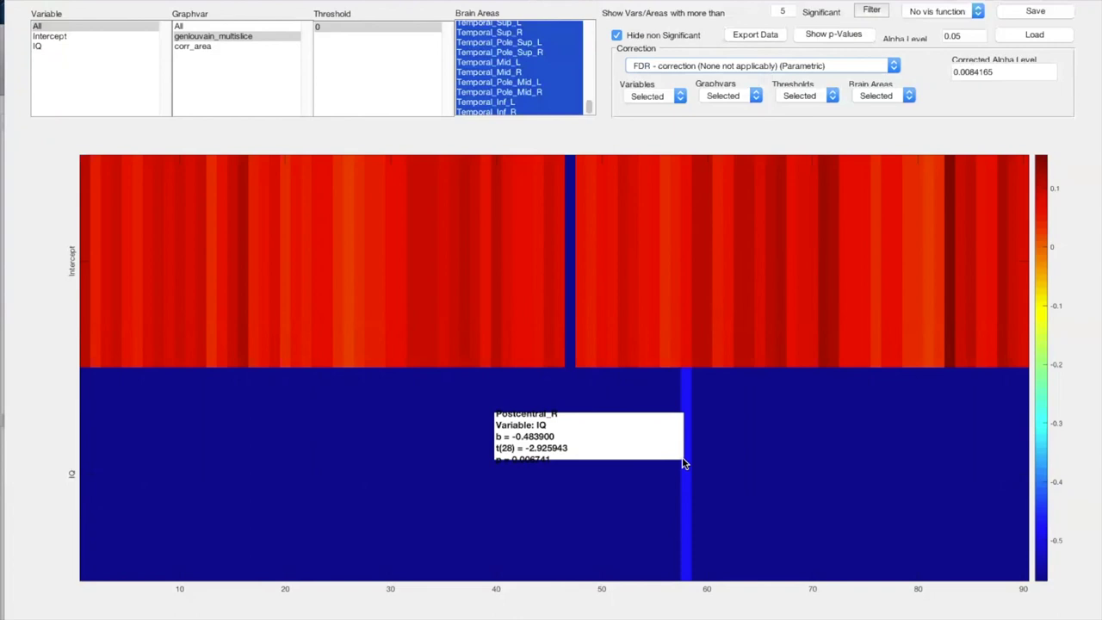
Step: Plot the corr_area matrix for IQ at threshold 1 with the correction set to None (Parametric)
left_click(189, 48)
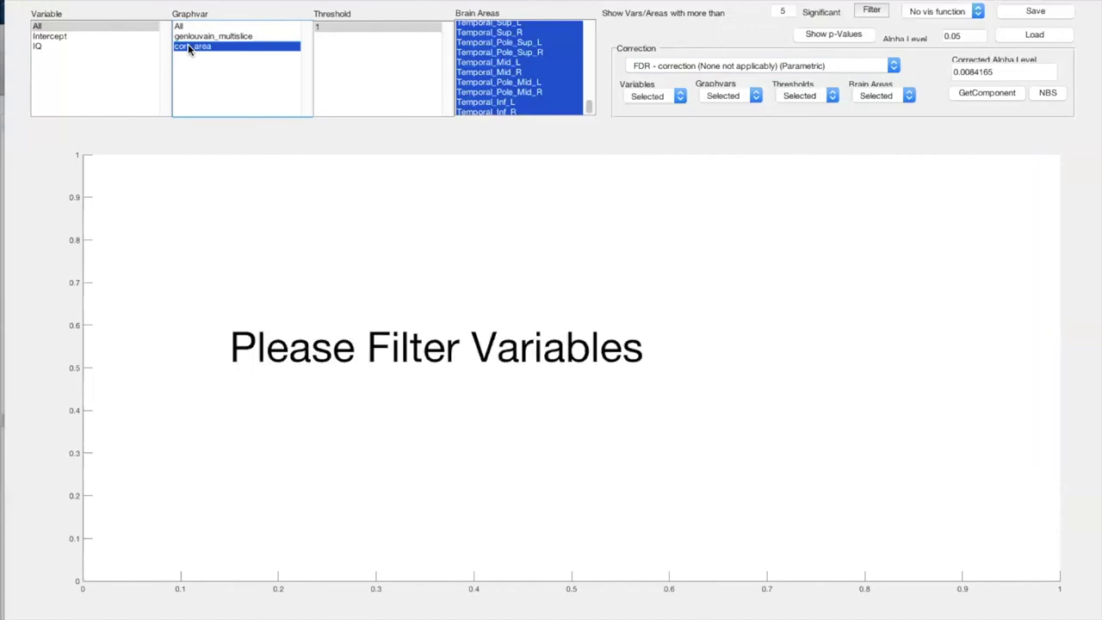
left_click(319, 29)
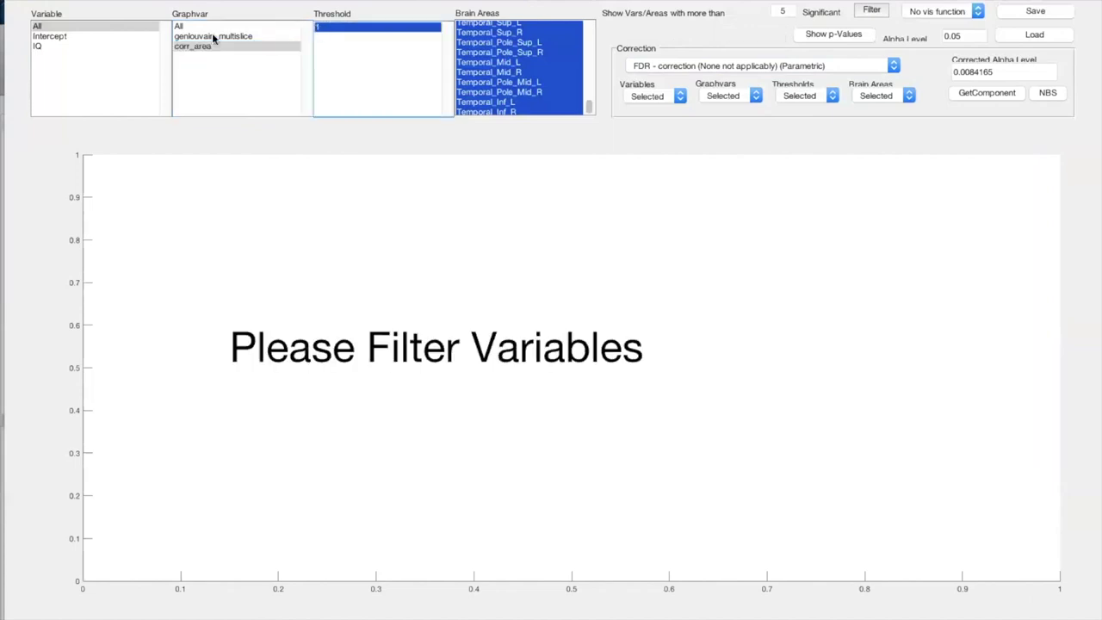
left_click(56, 50)
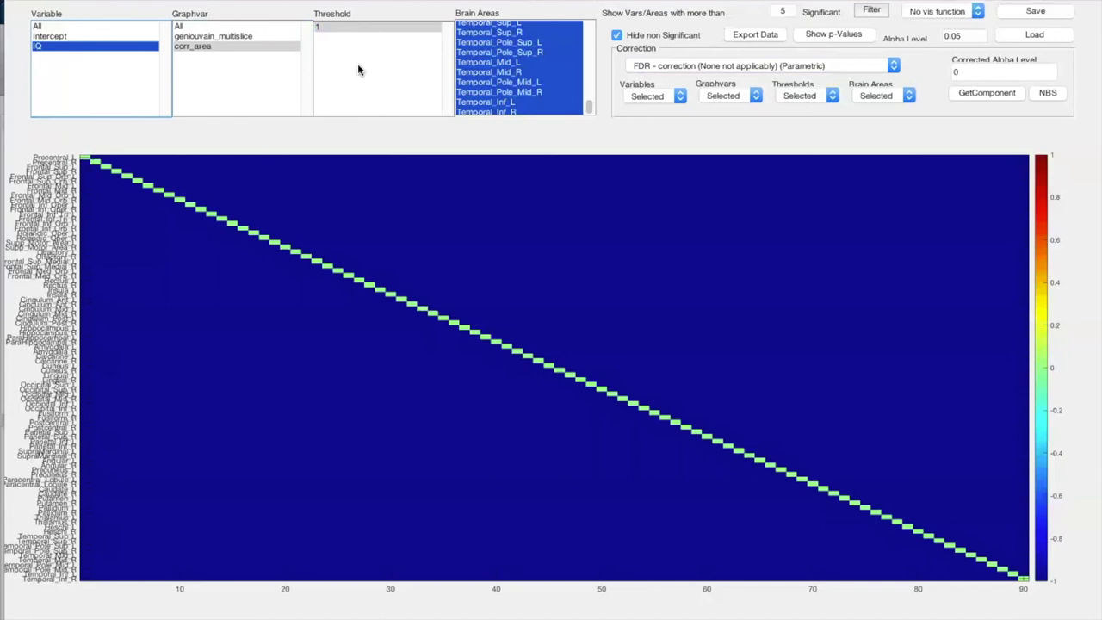
left_click(660, 65)
left_click(654, 41)
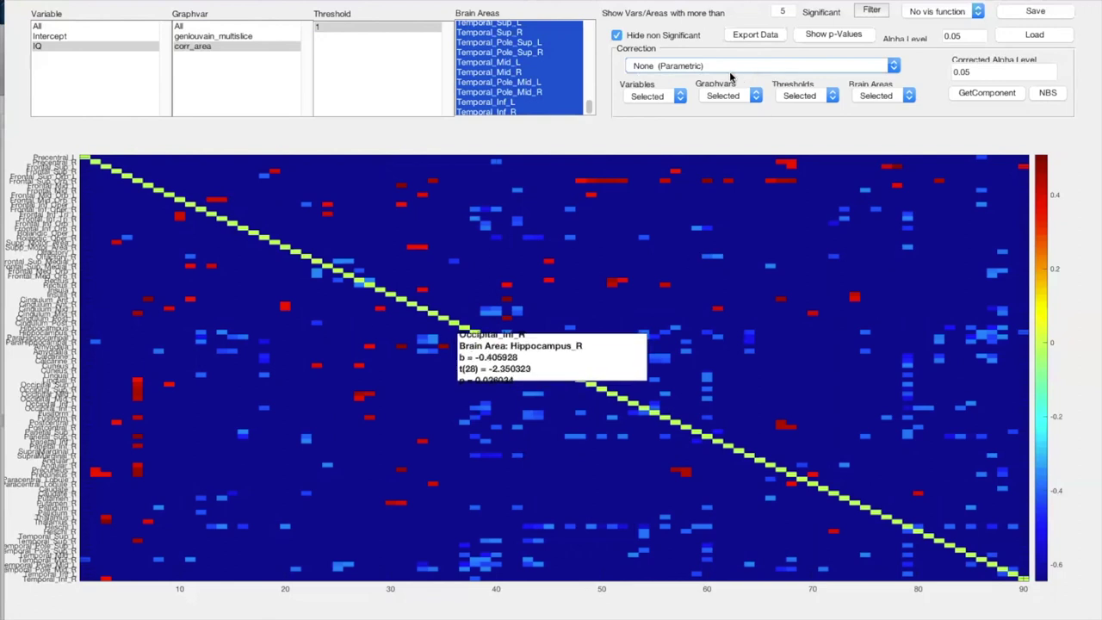
Step: Try the parametric FDR correction on the IQ matrix, inspect its connection statistics, and return to None (Parametric)
left_click(680, 65)
left_click(680, 91)
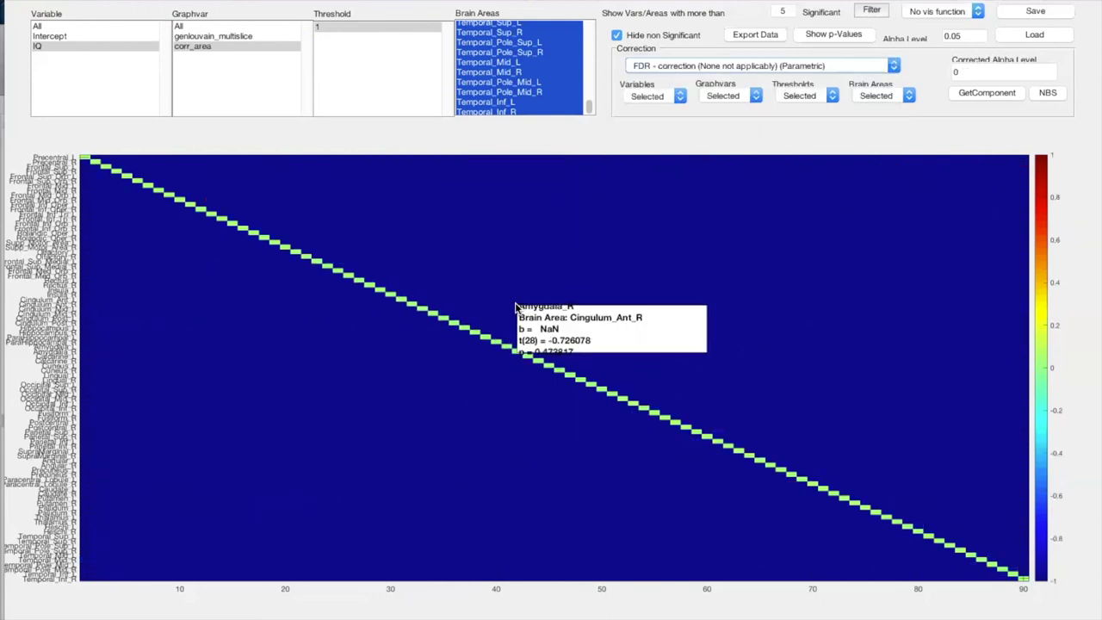
left_click(654, 62)
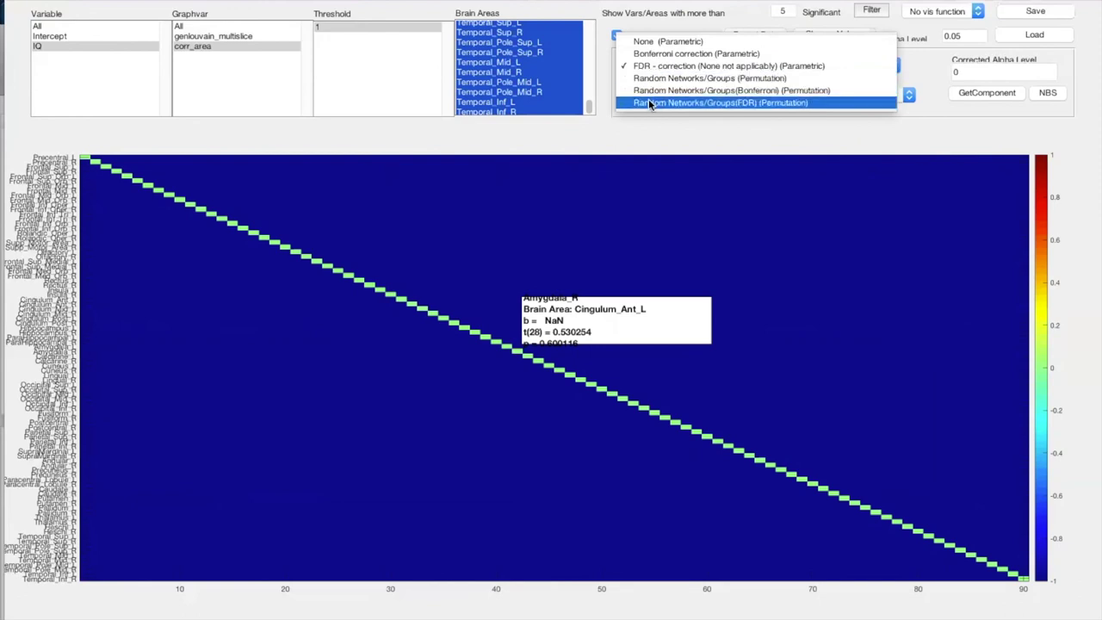
left_click(662, 42)
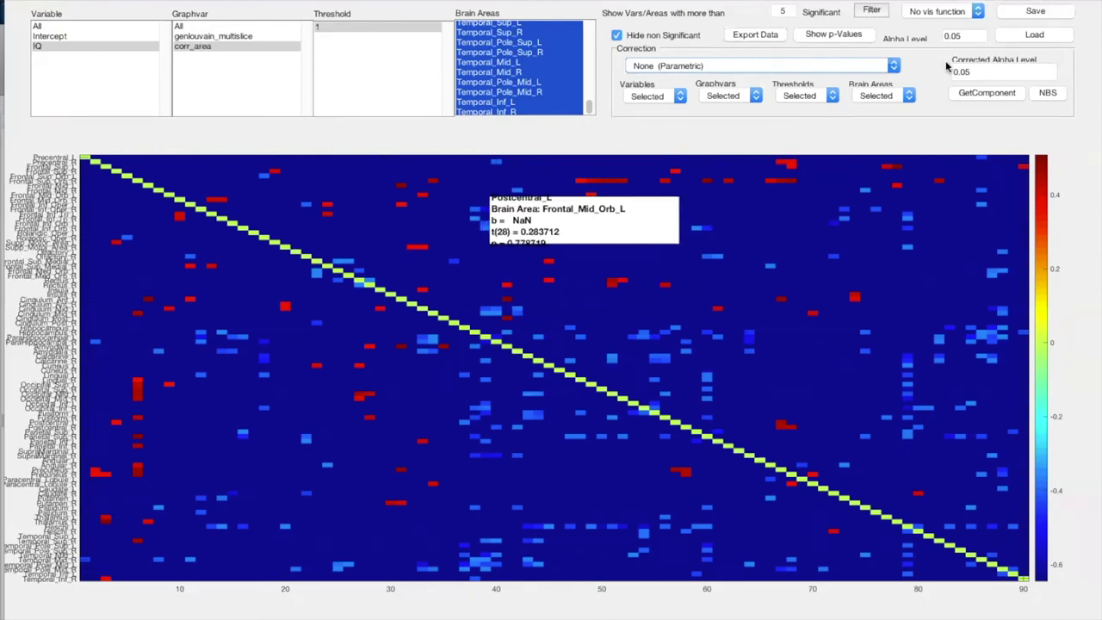
Step: Try an alpha level of 0.001 on the uncorrected IQ matrix
left_click(970, 36)
key("BackSpace")
type("01")
key("Return")
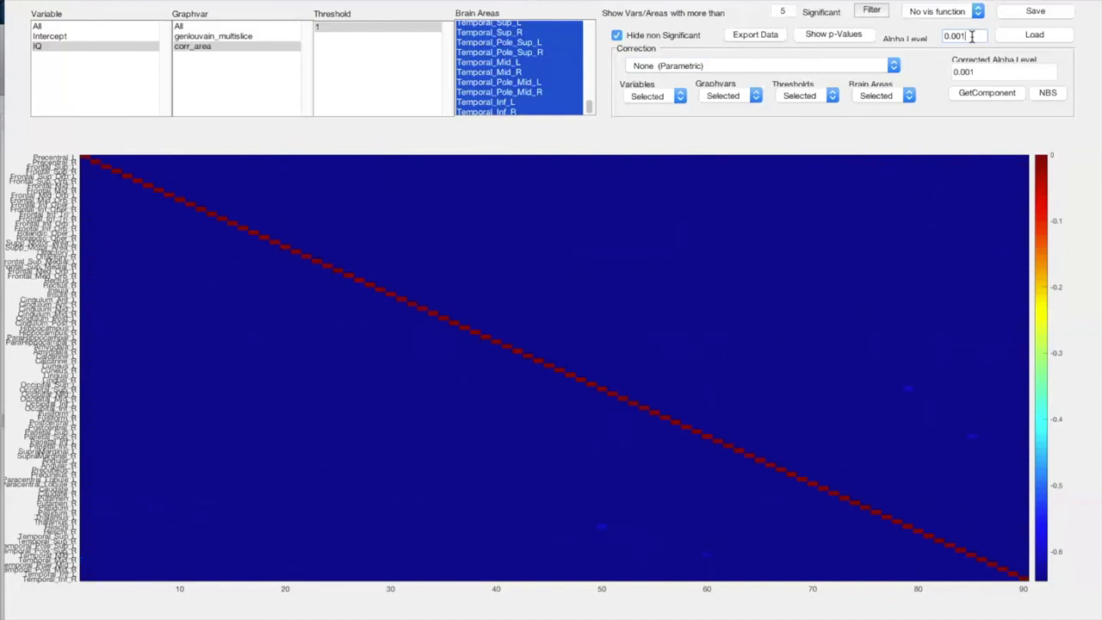
Step: Set the alpha level to 0.01 and inspect the statistics of the significant IQ connections
key("BackSpace")
key("BackSpace")
type("1")
key("Return")
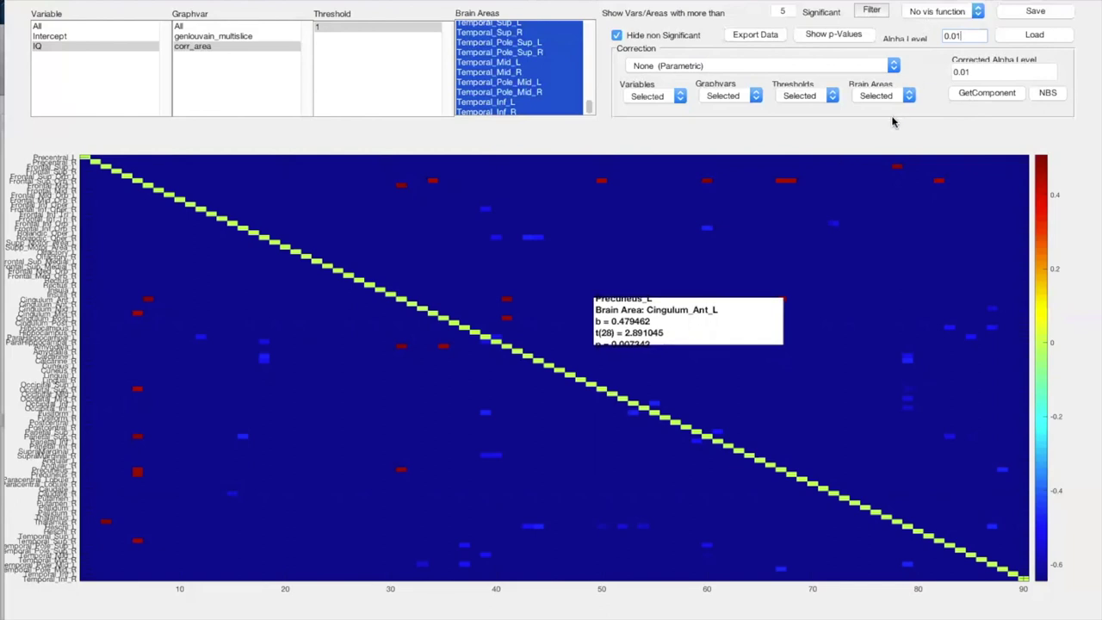
Step: Get the graph components of the IQ matrix and display the two-sided component of network size 30
left_click(962, 94)
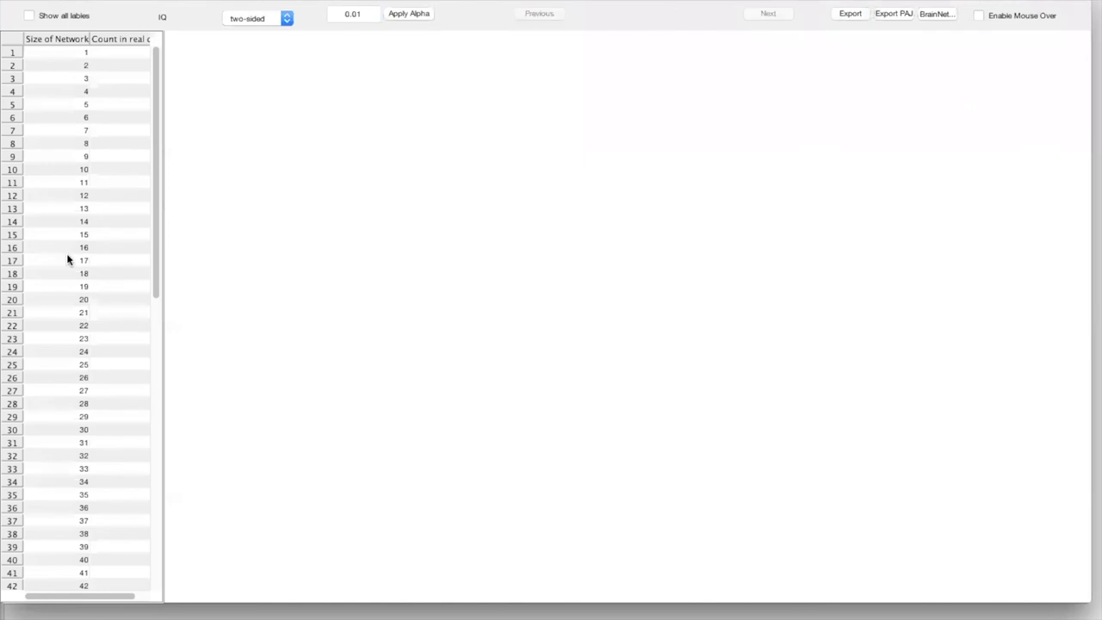
scroll(66, 259, "down", 1)
scroll(67, 259, "right", 1)
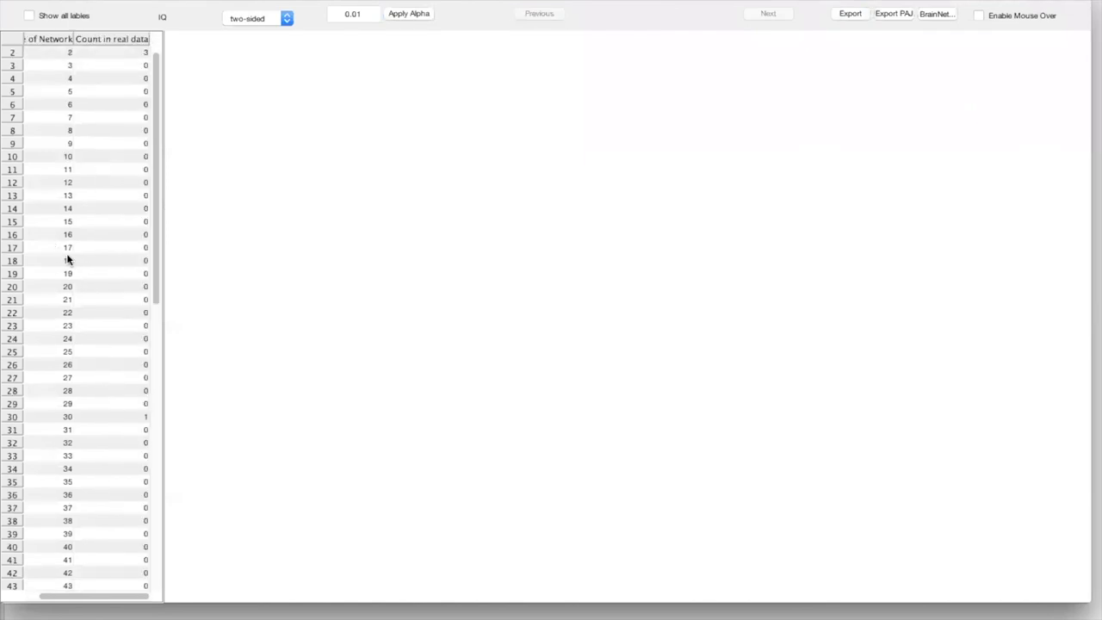
left_click(115, 419)
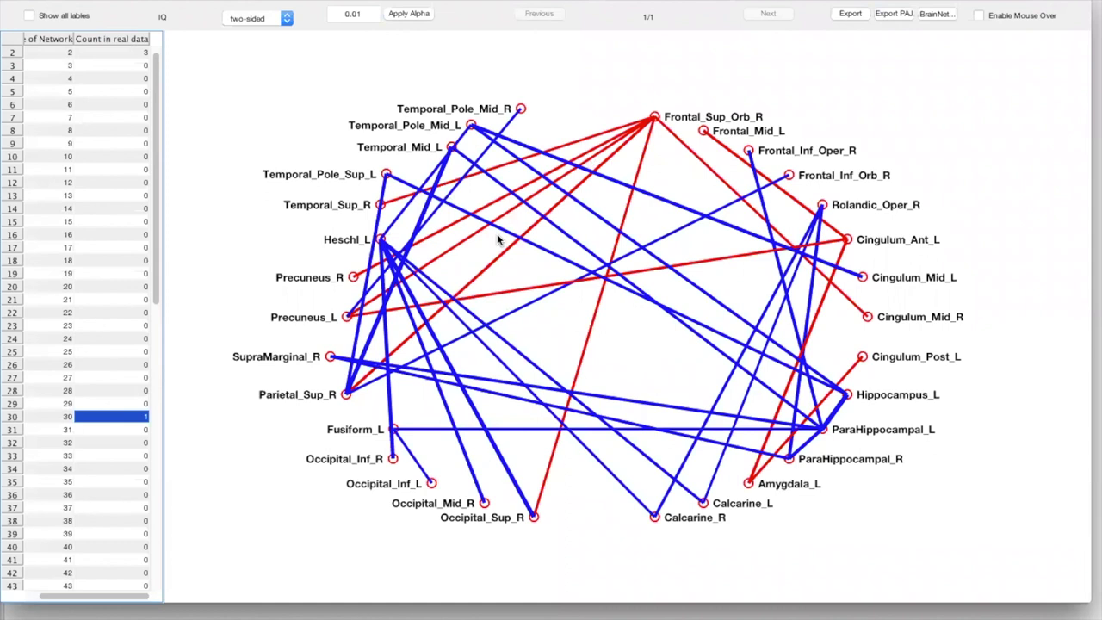
Step: Restrict the components to negative effects (<0) and display the one with network size 20
left_click(285, 18)
left_click(256, 33)
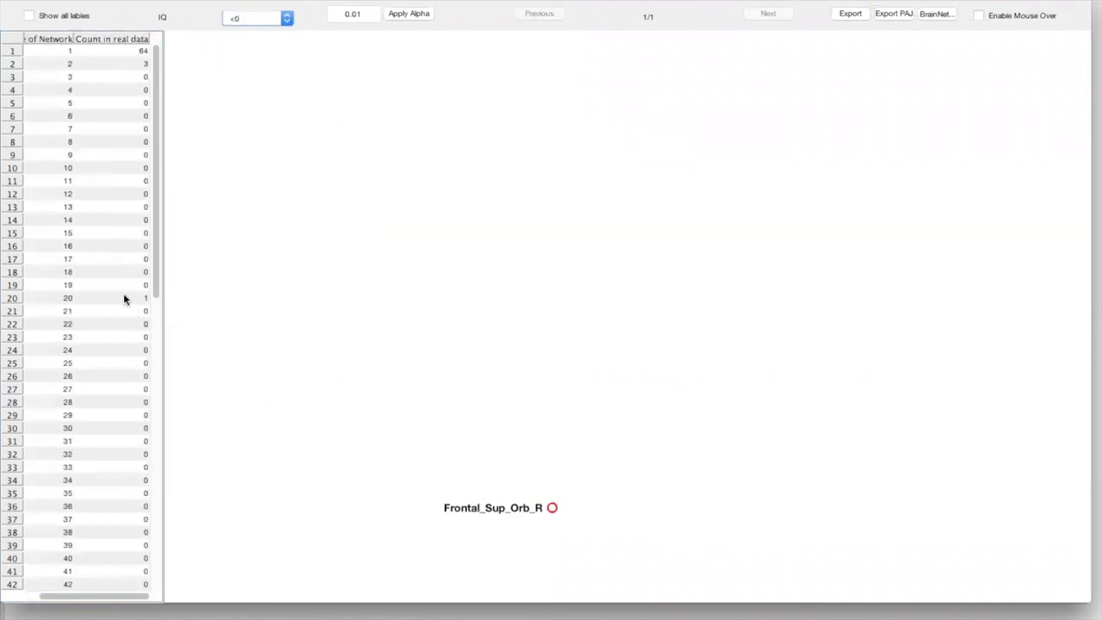
left_click(123, 299)
Step: Restrict the components to positive effects (>0), display the one with network size 11, and close the component viewer
left_click(256, 19)
left_click(245, 33)
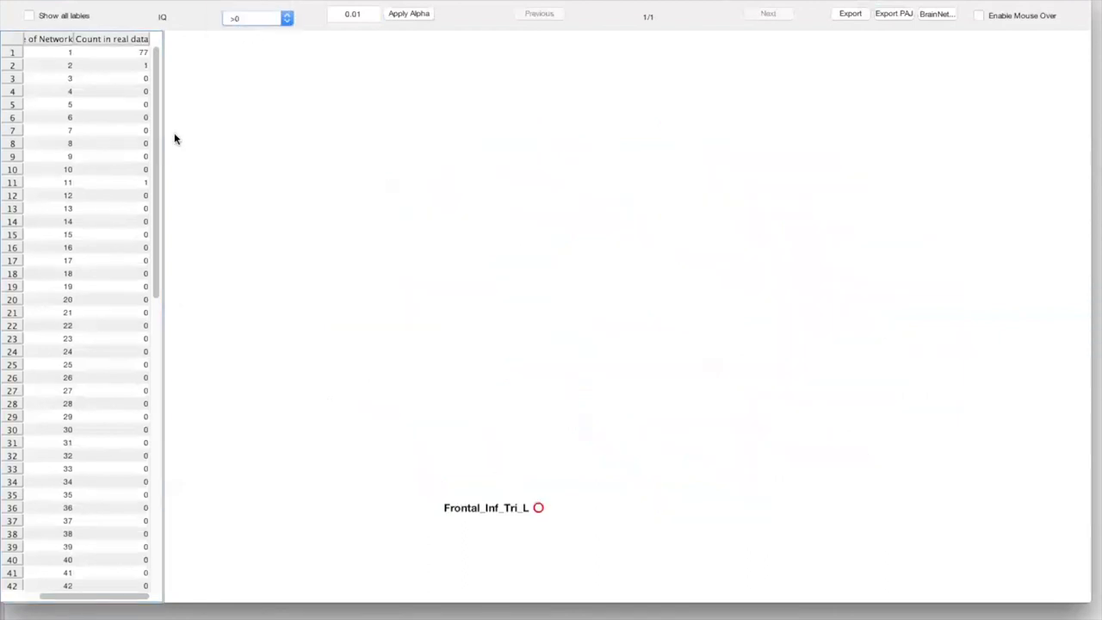
left_click(130, 183)
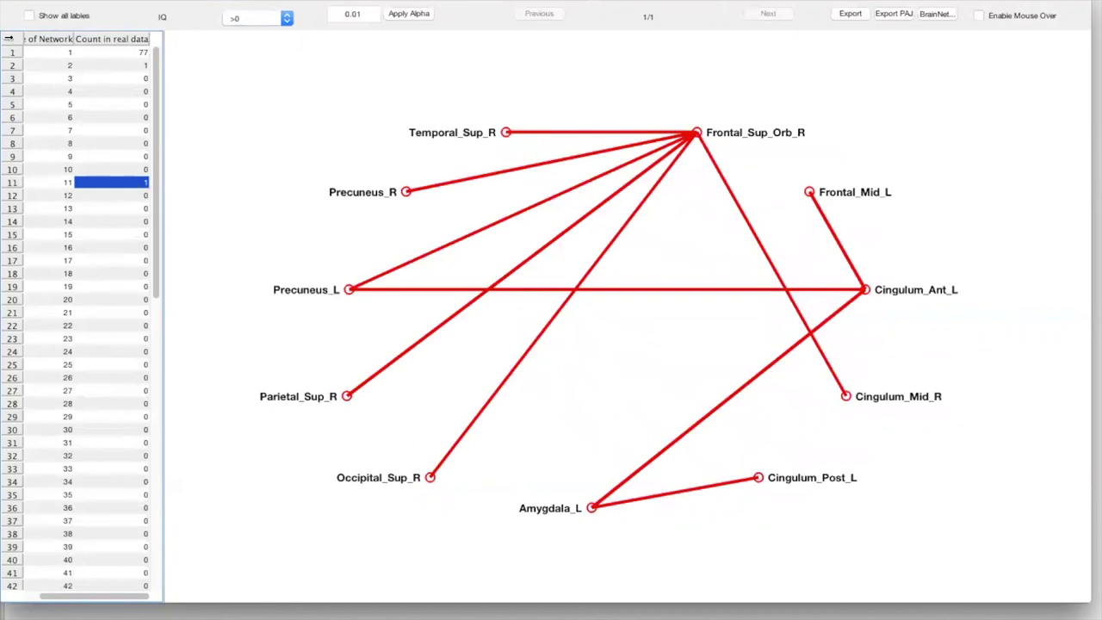
left_click(13, 3)
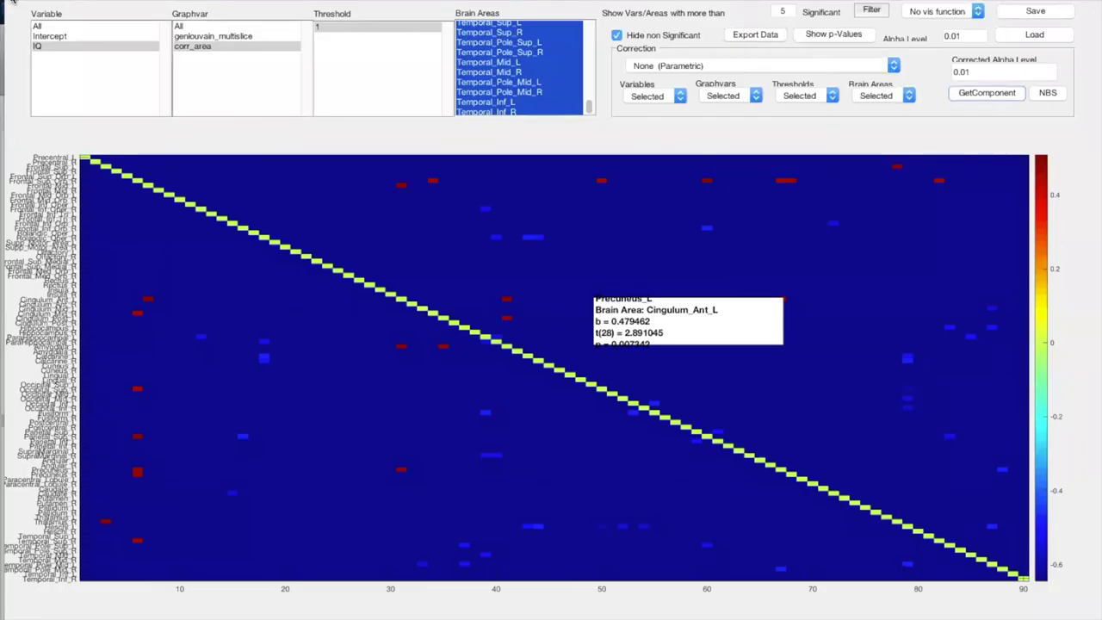